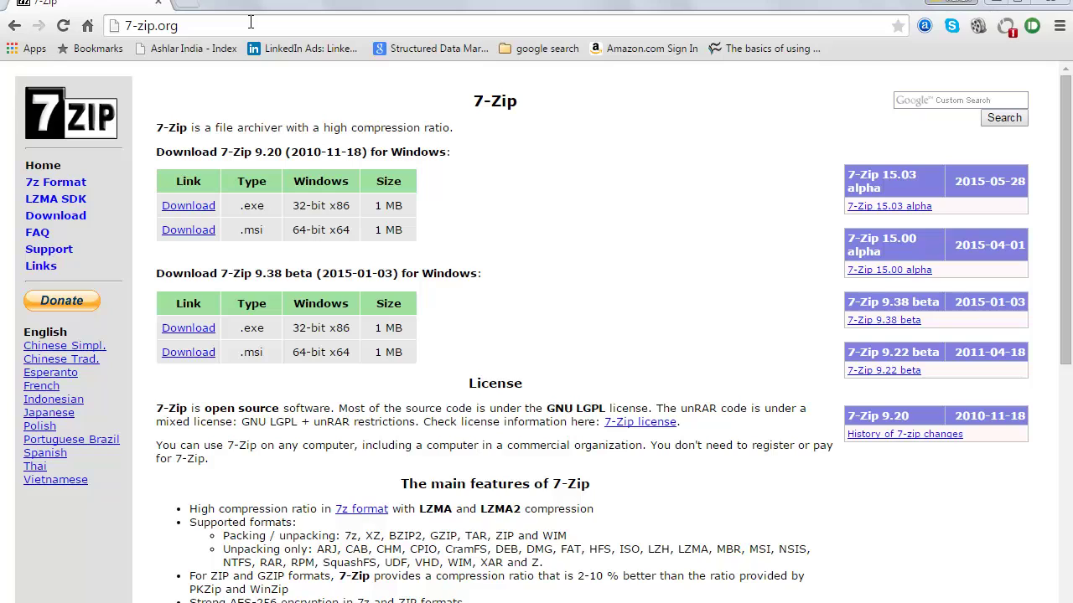
left_click(250, 22)
left_click_drag(179, 26, 124, 28)
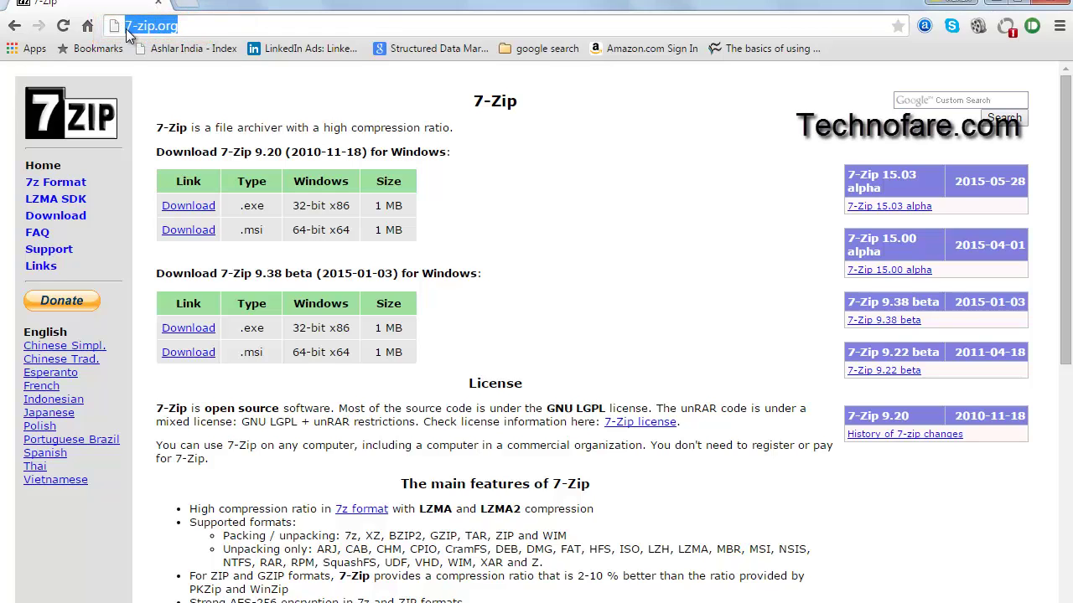
left_click(631, 303)
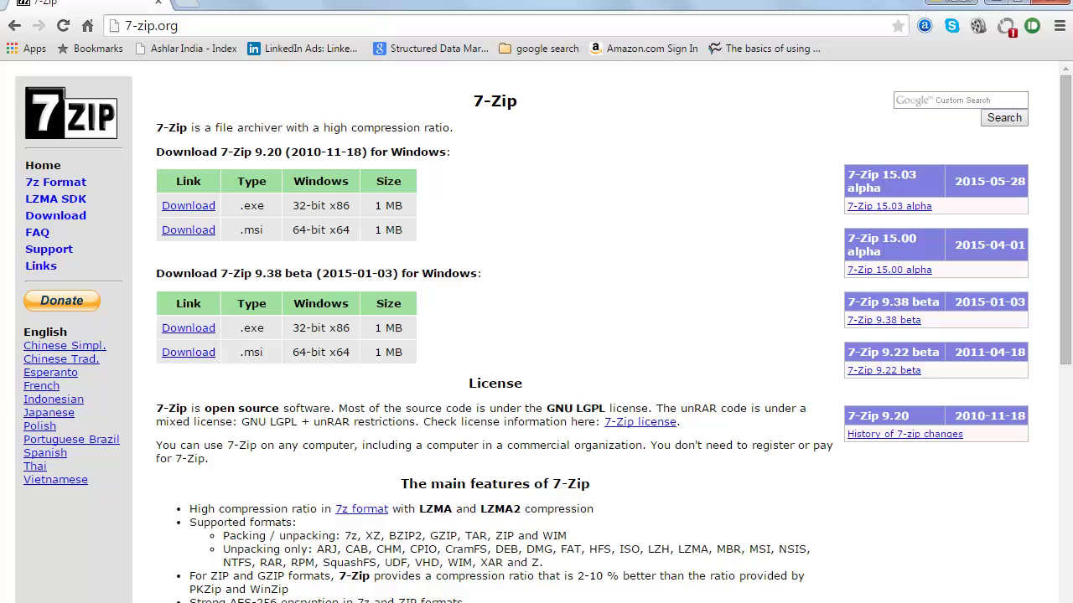
Search the installed programs for "7 zip" and open 7-Zip File Manager.
key("super")
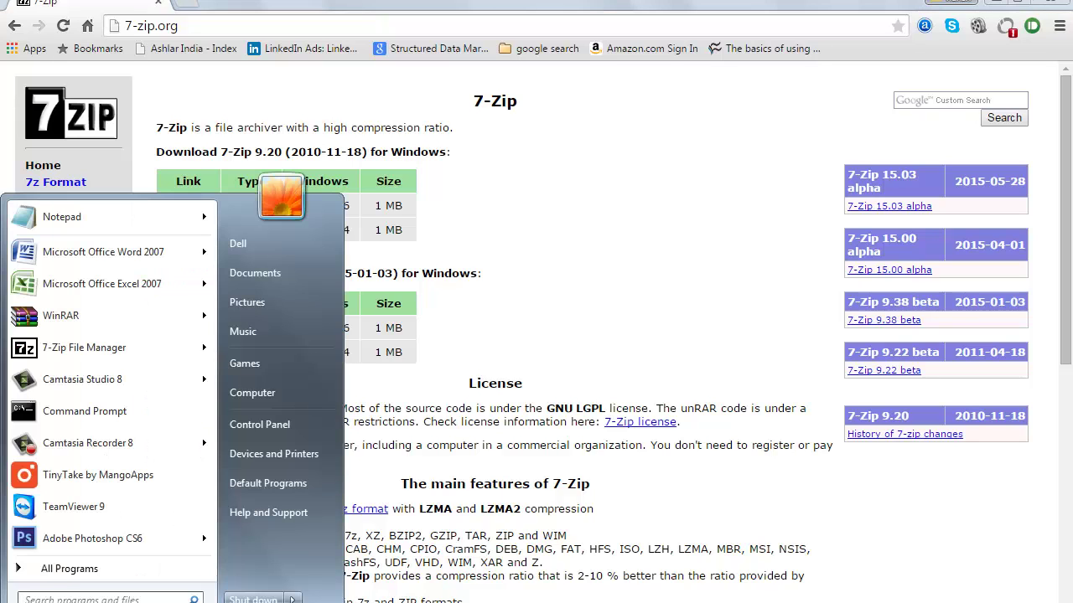
left_click(67, 570)
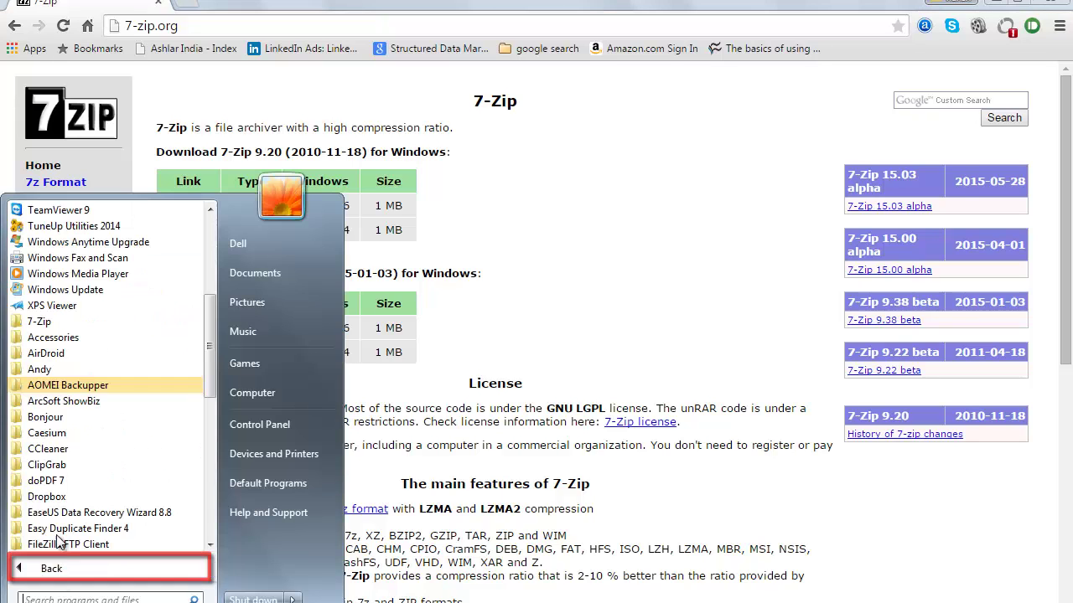
left_click(59, 323)
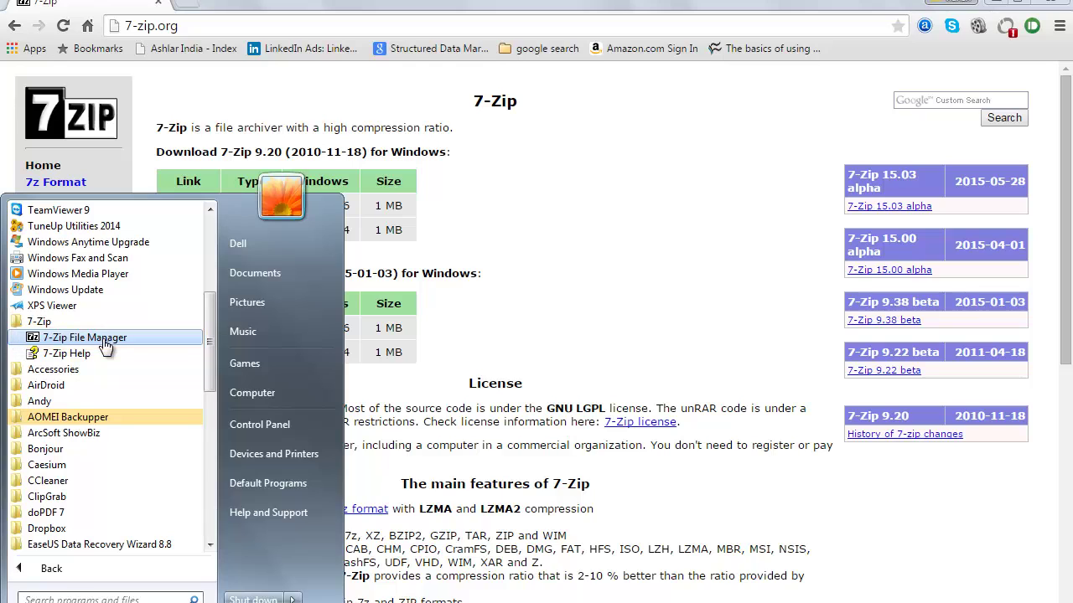
left_click(138, 596)
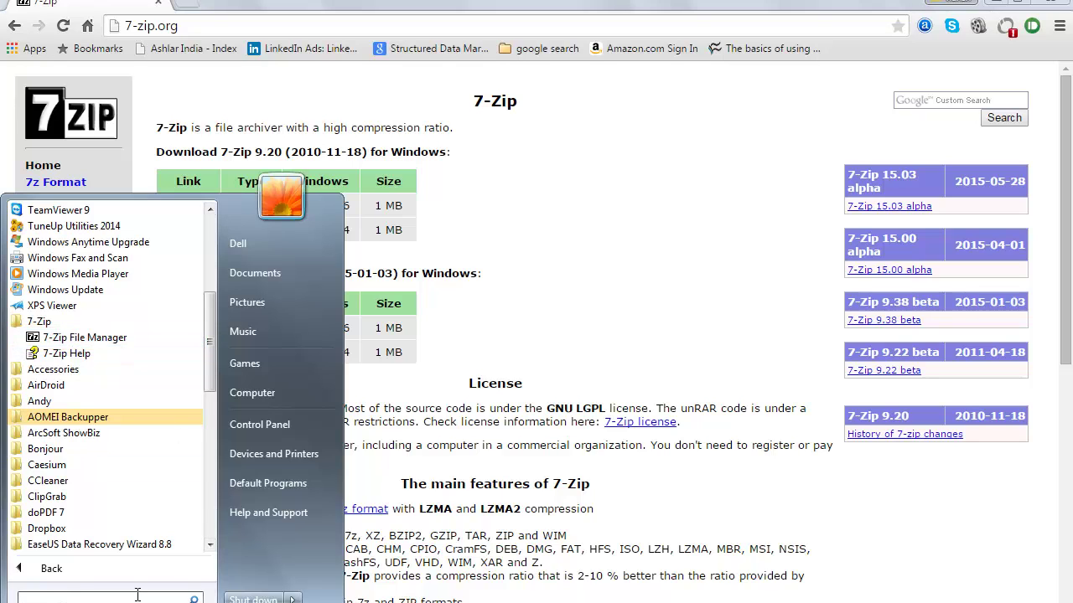
type("7")
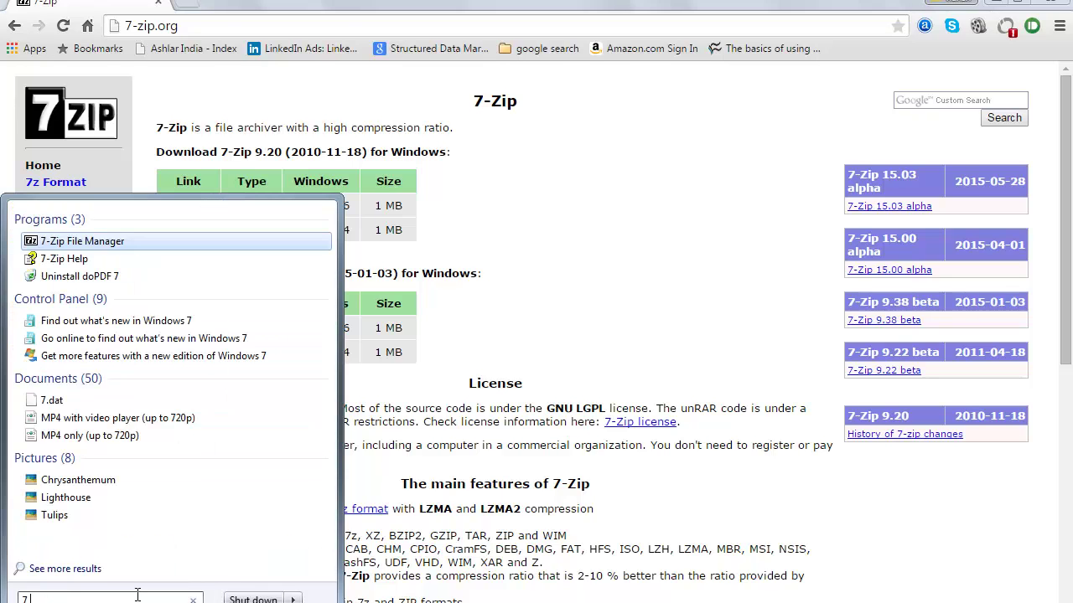
type(" zip")
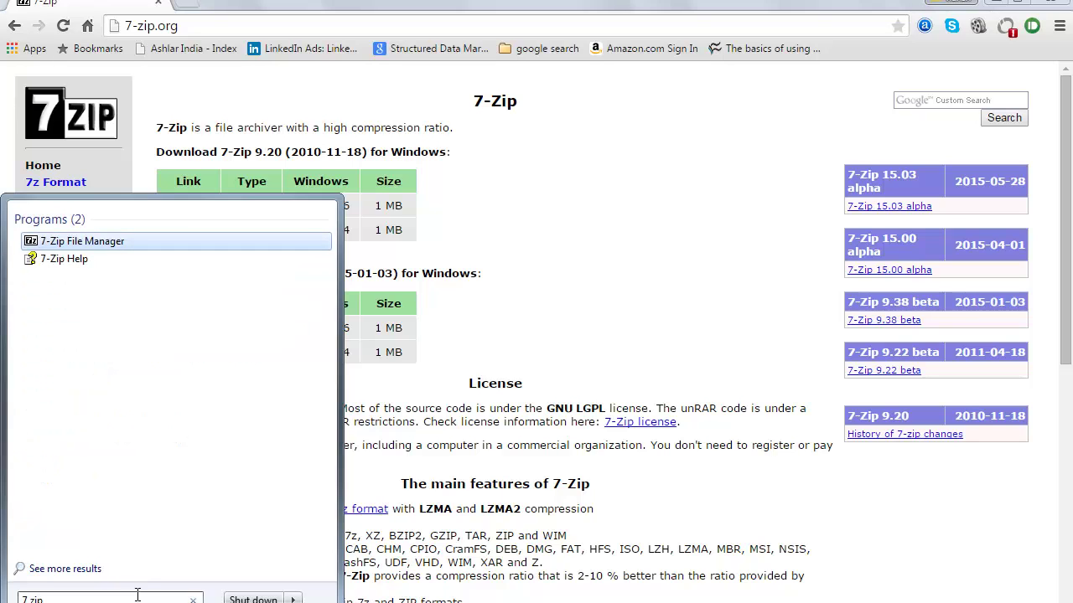
left_click(82, 241)
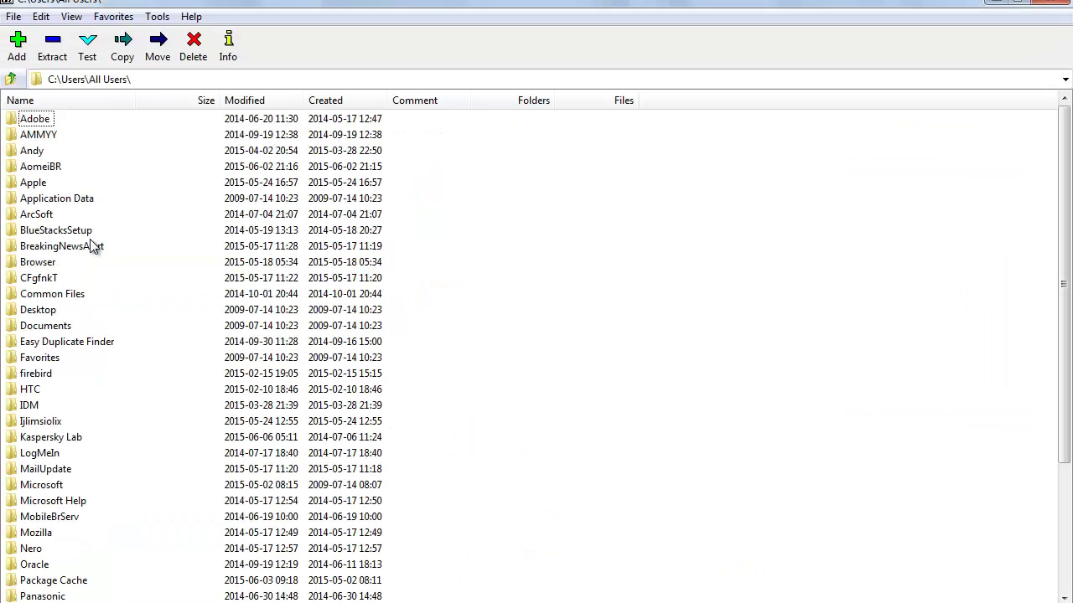
Browse from the C: drive through Users to the C:\Users\Dell\Desktop folder.
left_click(1065, 80)
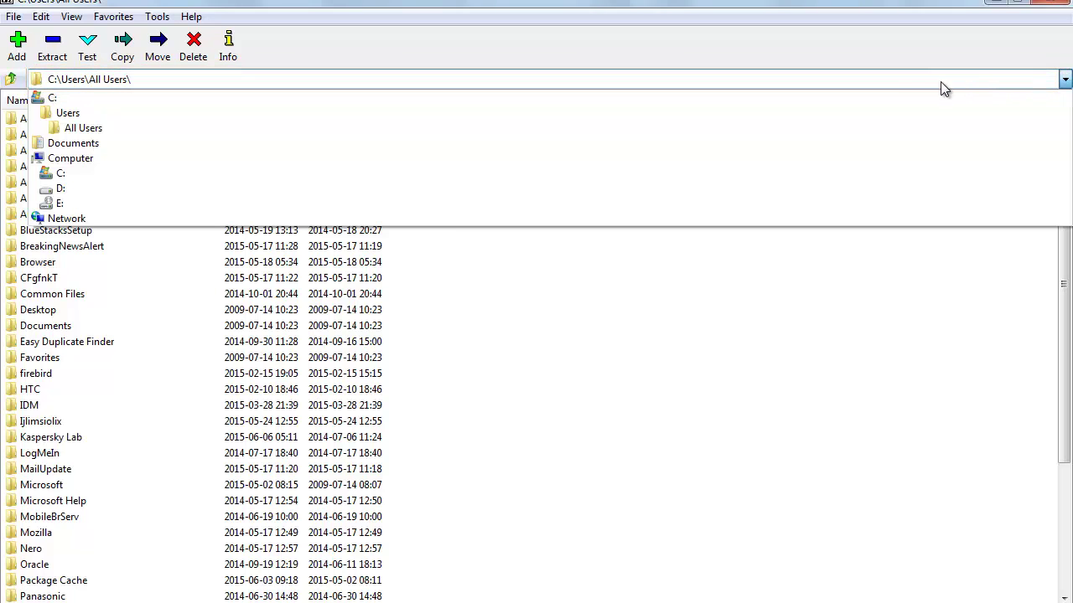
left_click(65, 101)
left_click(69, 154)
key("u")
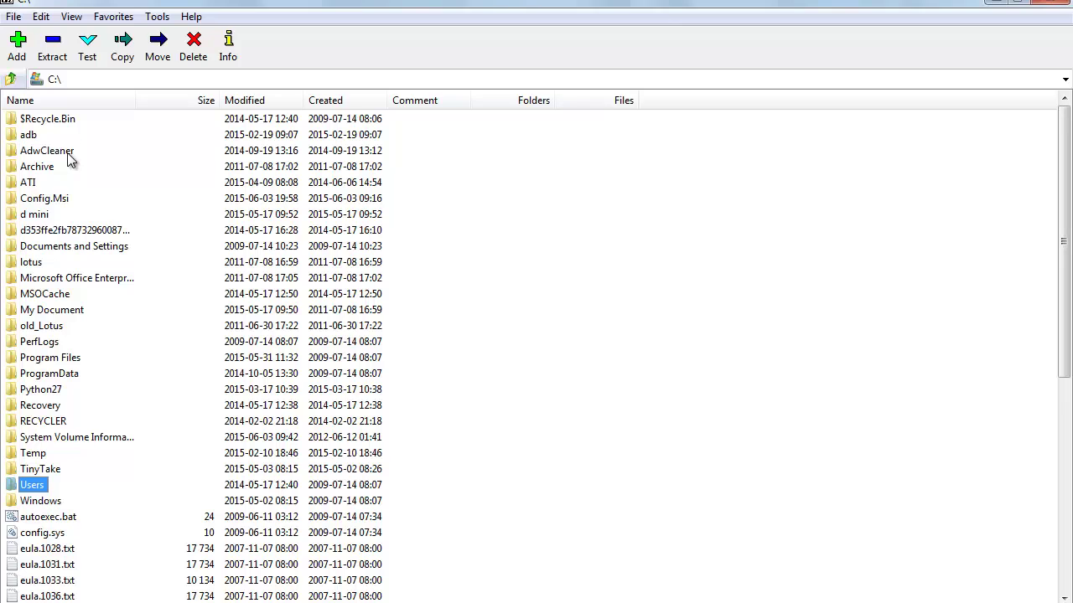
key("Return")
key("d")
key("e")
key("l")
key("Return")
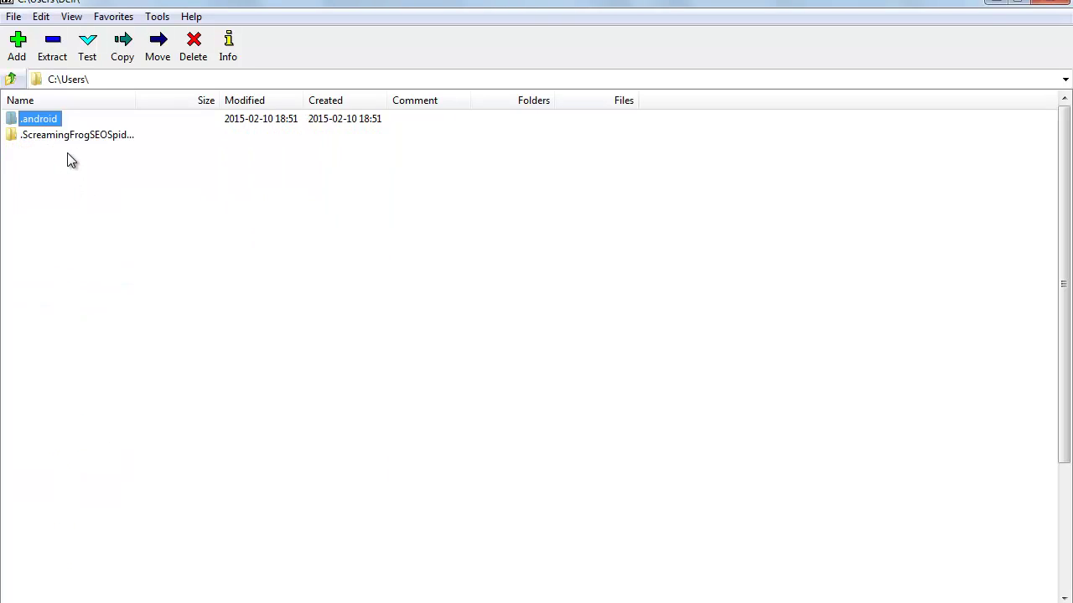
key("d")
key("Return")
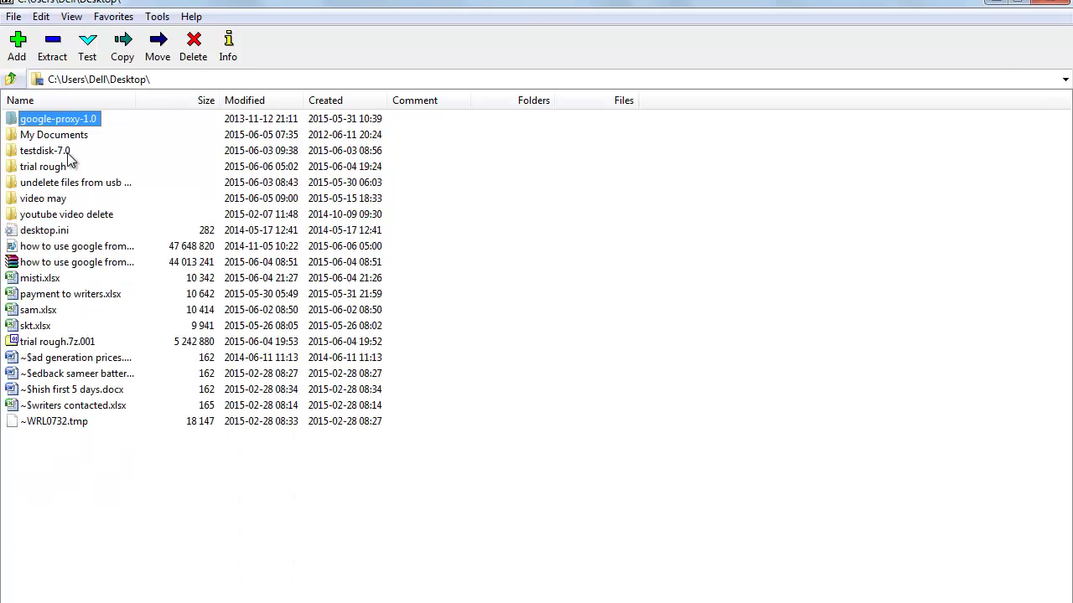
Start adding the video "how to use google froms to collect data" to a new archive in 7z format.
left_click(60, 248)
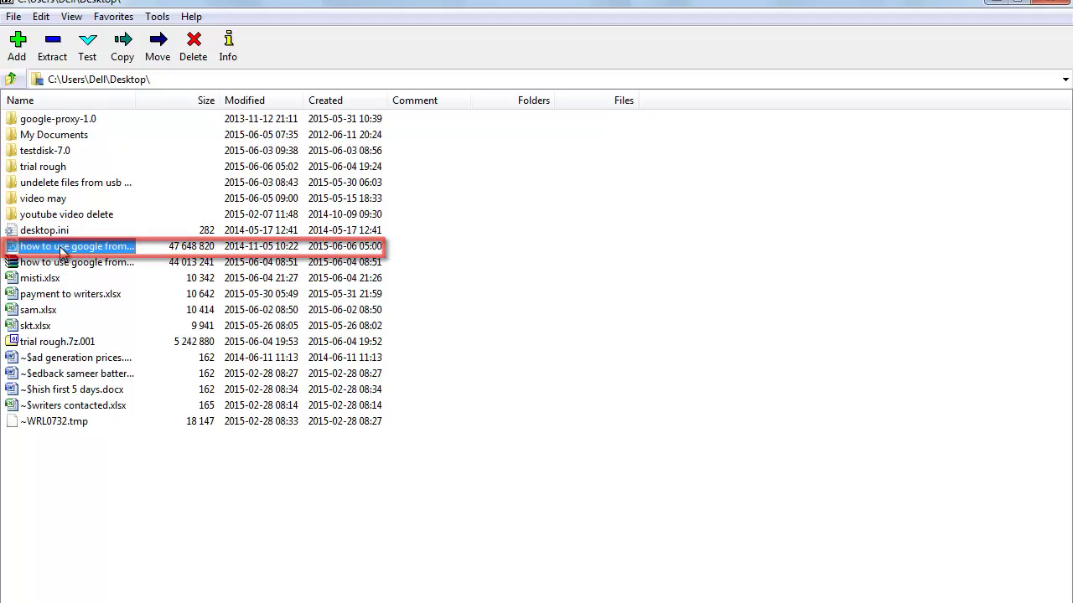
left_click(16, 50)
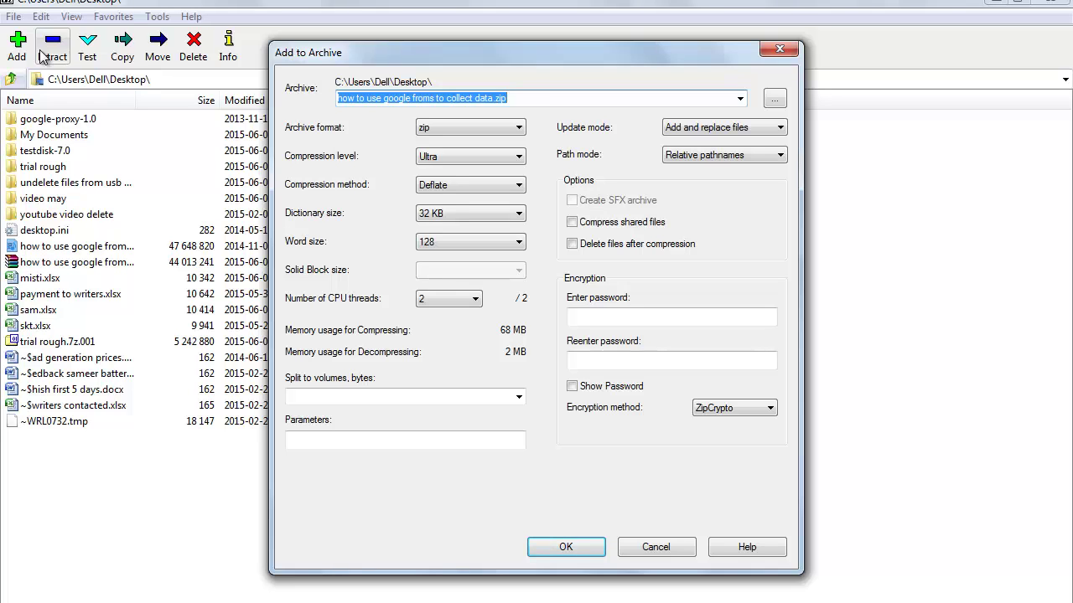
left_click(519, 128)
left_click(469, 139)
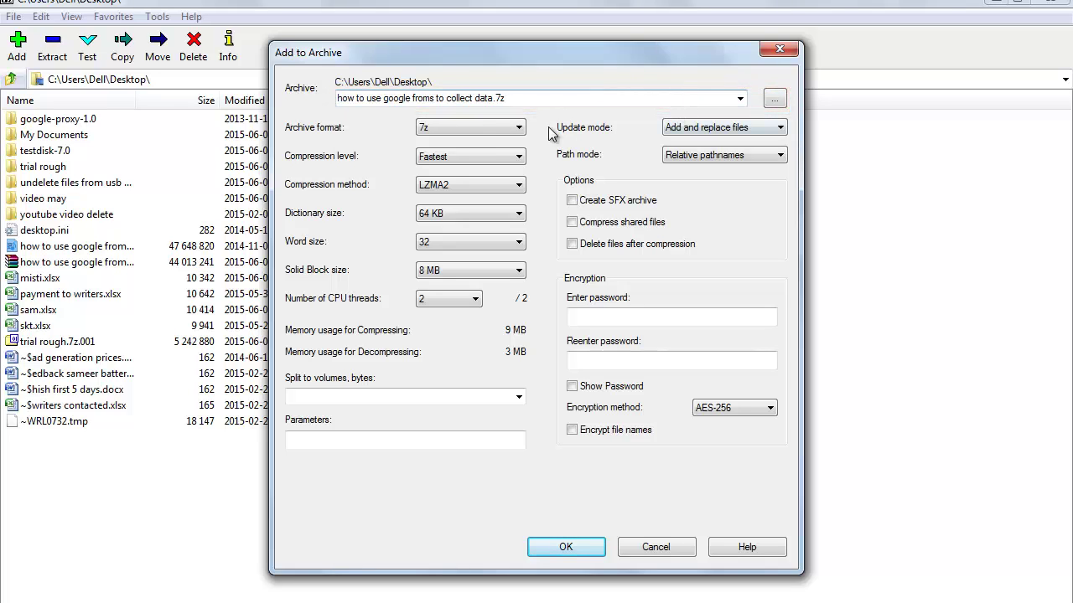
left_click(494, 129)
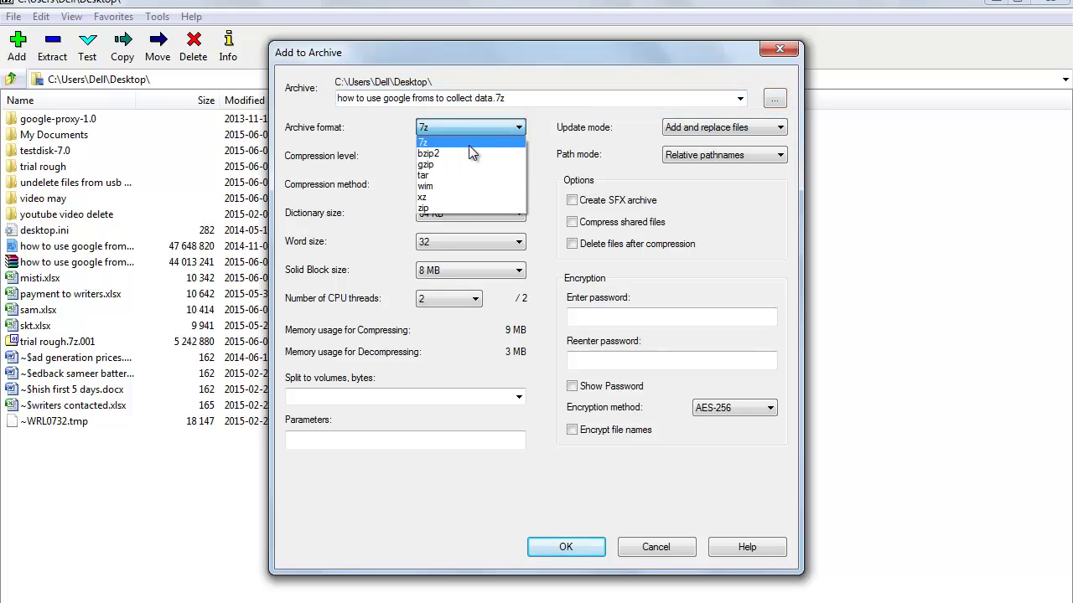
left_click(468, 145)
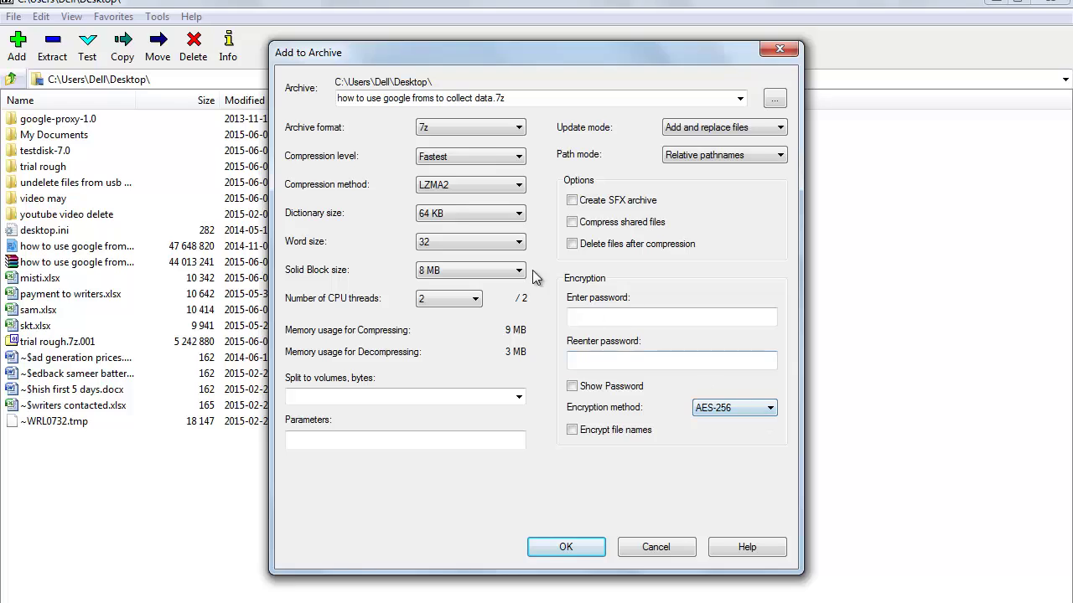
Set the archive's compression level to Ultra and the compression method to LZMA2.
left_click(491, 159)
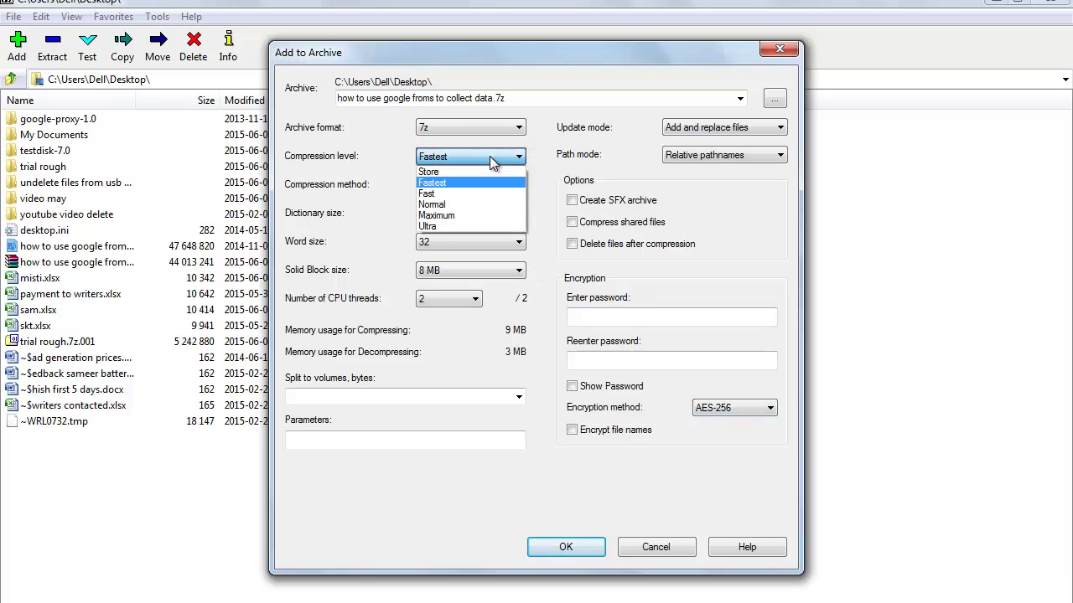
left_click(472, 167)
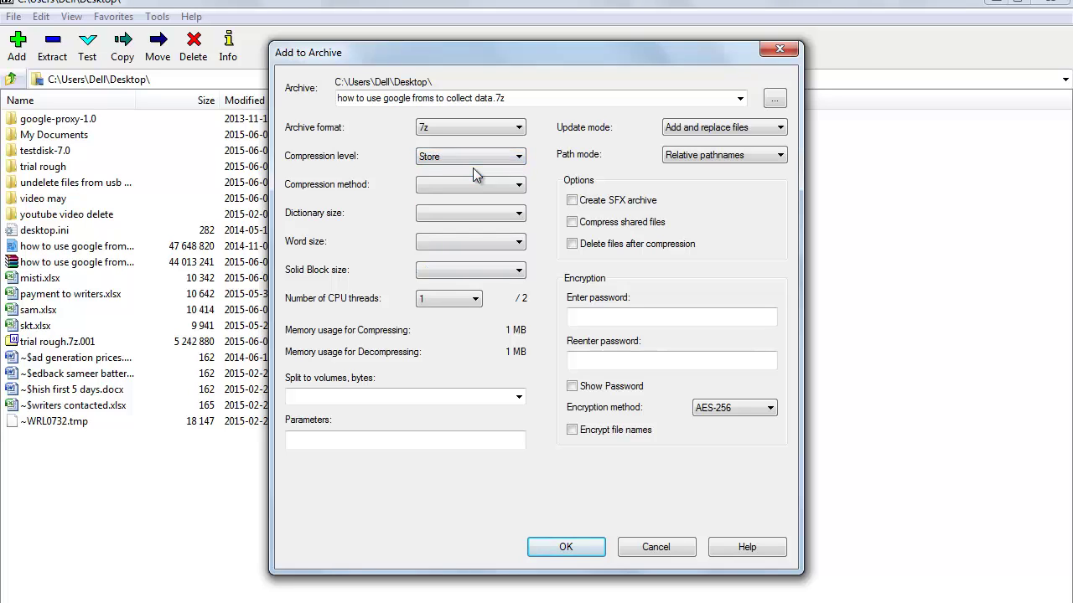
left_click(474, 162)
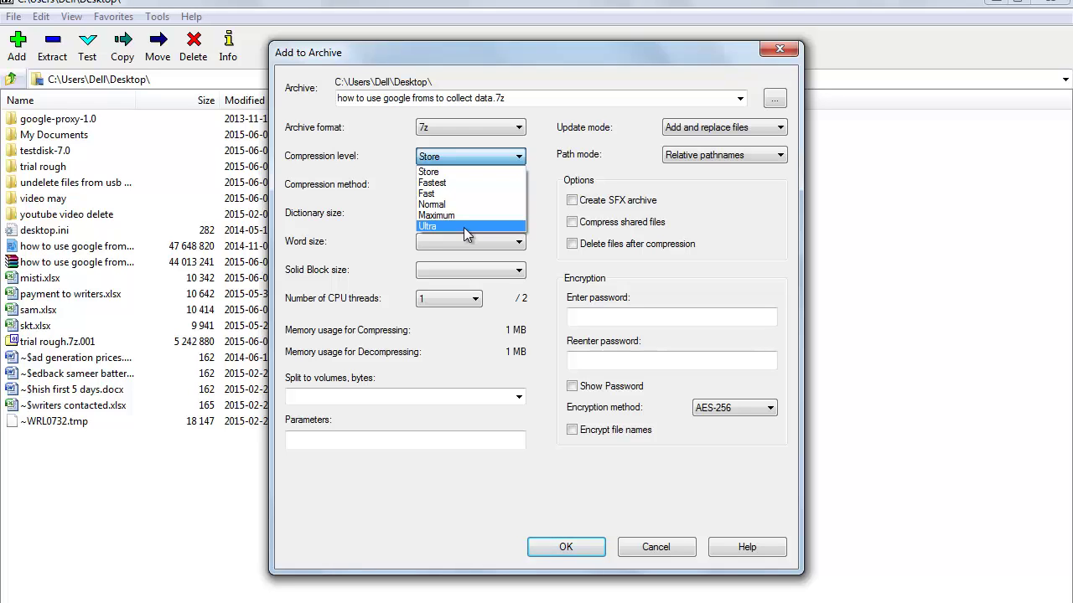
left_click(463, 227)
left_click(477, 180)
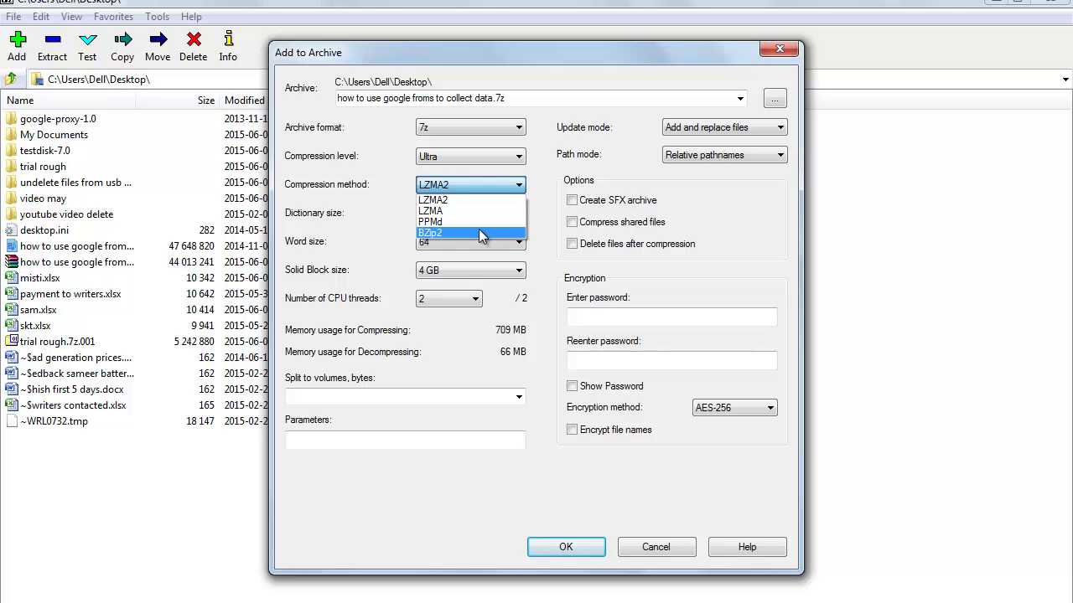
left_click(469, 200)
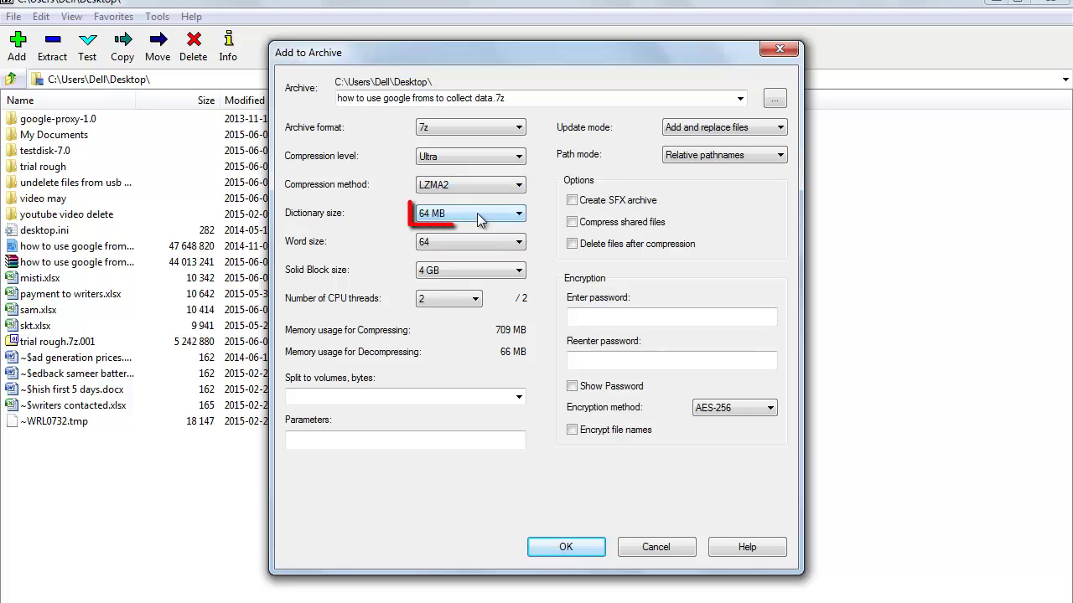
Set the archive's dictionary size to 32 MB and the word size to 24.
left_click(477, 213)
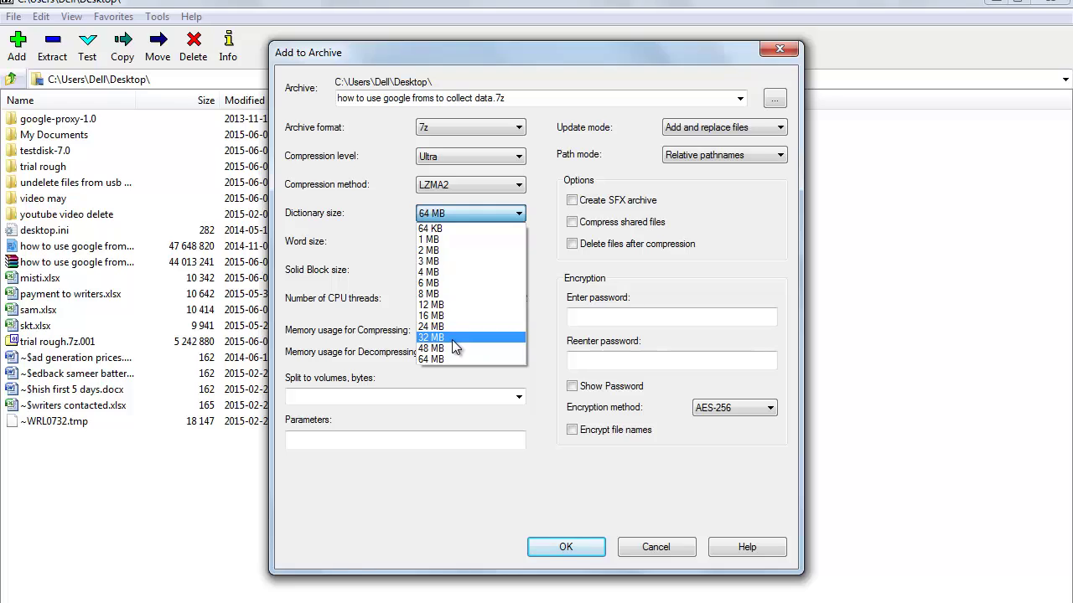
left_click(469, 336)
left_click(499, 243)
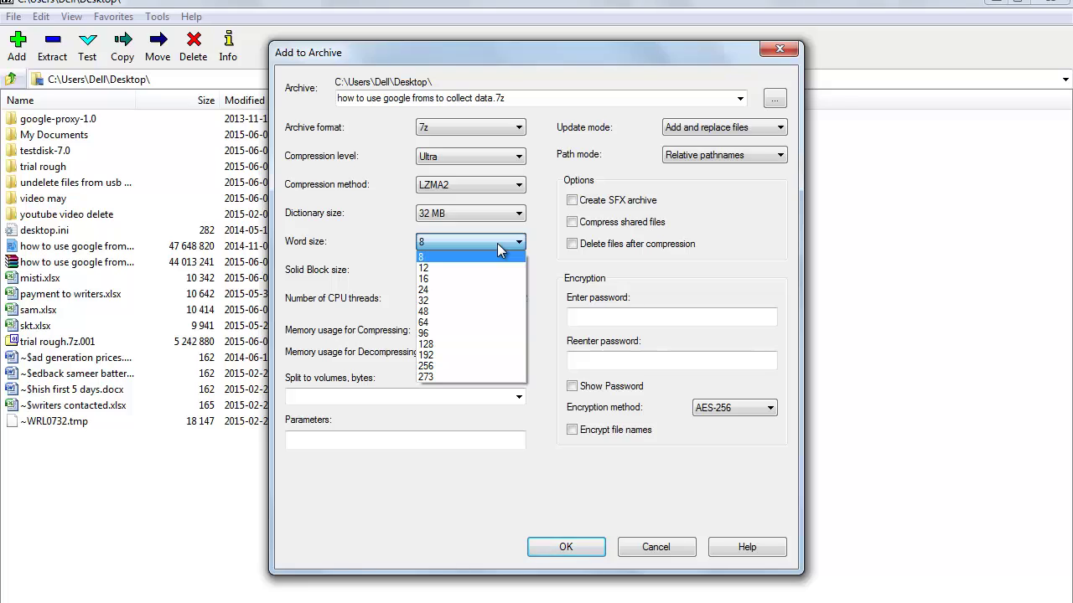
left_click(486, 289)
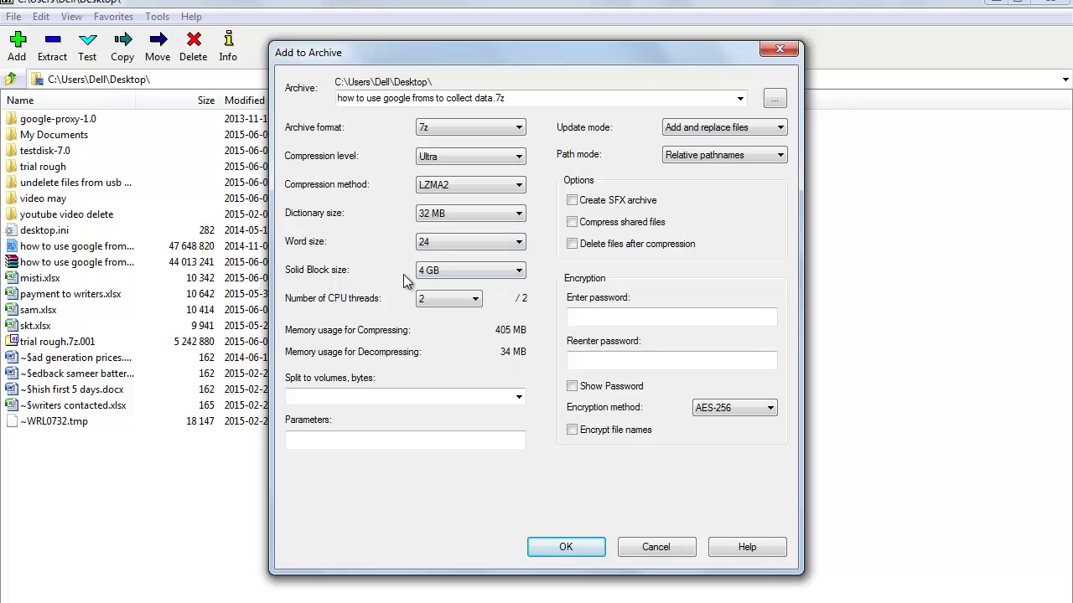
Set the solid block size to 64 MB and use 2 CPU threads.
left_click(488, 272)
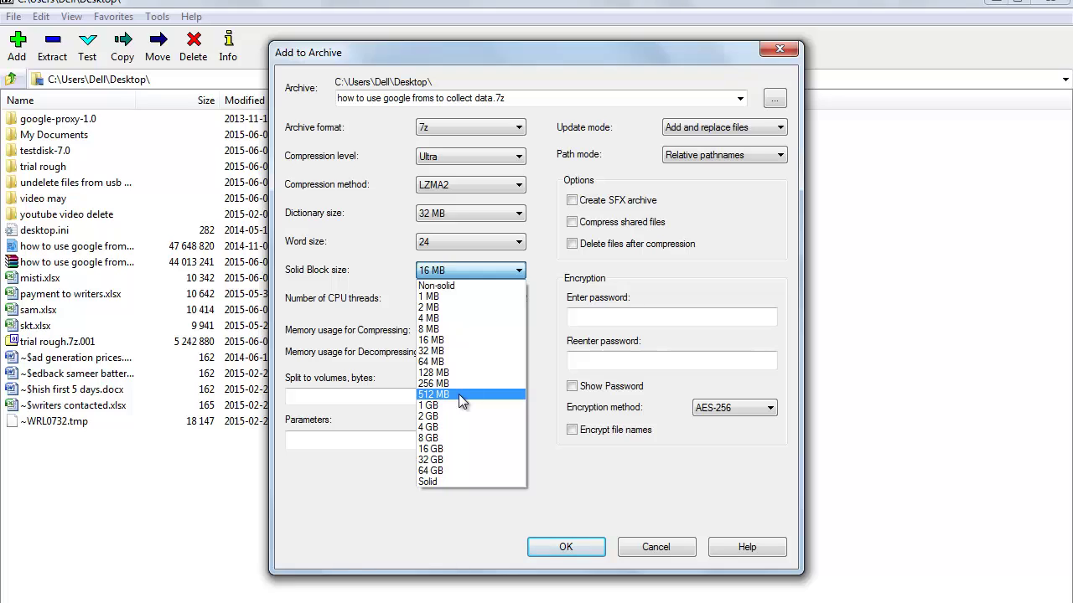
left_click(431, 361)
left_click(465, 300)
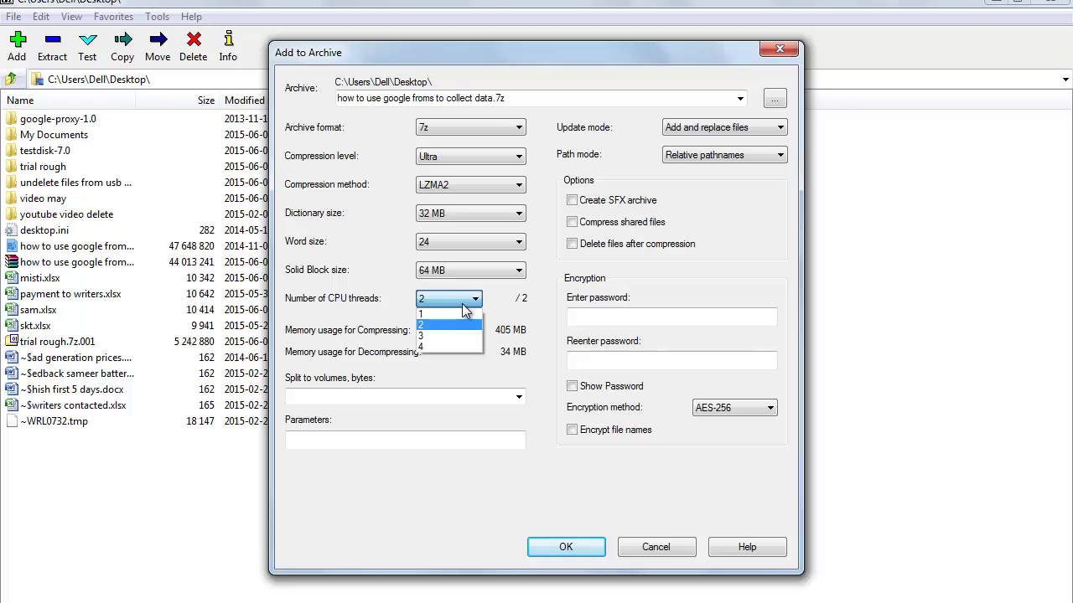
left_click(443, 325)
Set the archive to split into volumes of 650M - CD, leaving the parameters empty.
left_click(518, 397)
left_click(503, 411)
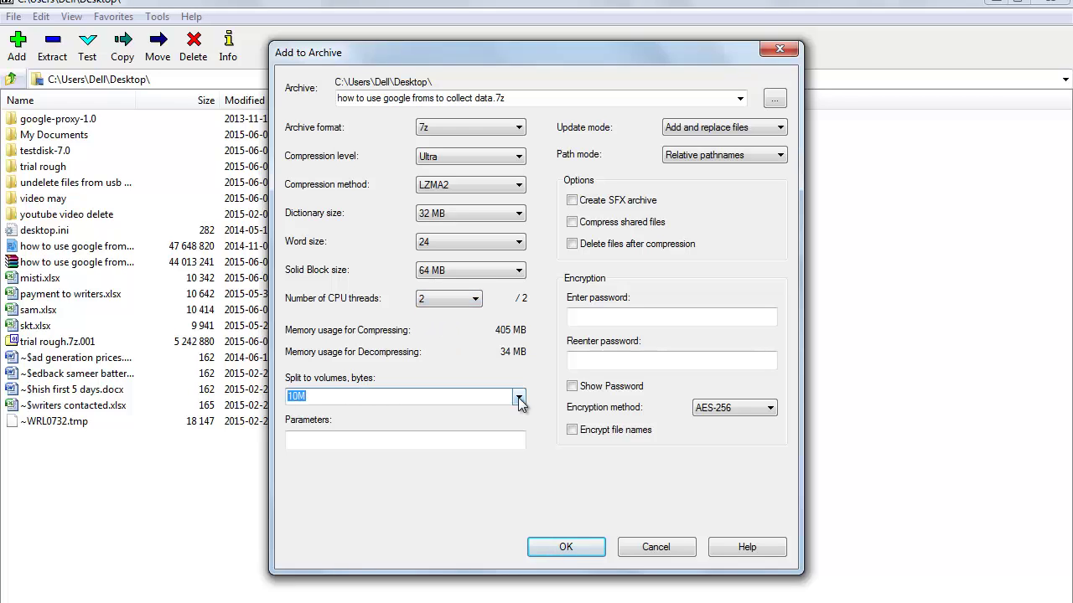
left_click(517, 397)
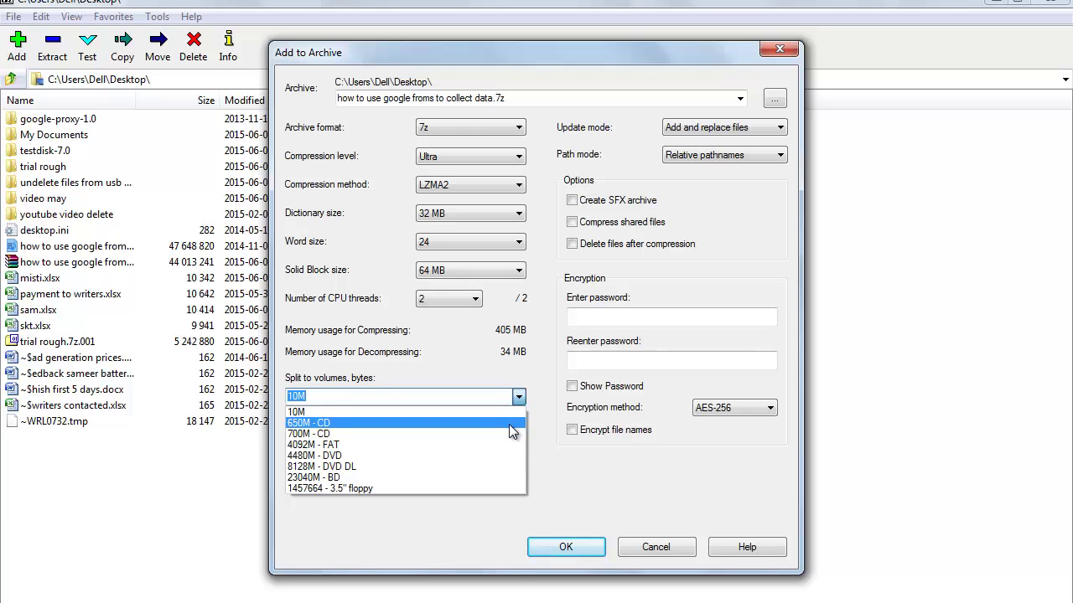
left_click(509, 424)
left_click(504, 440)
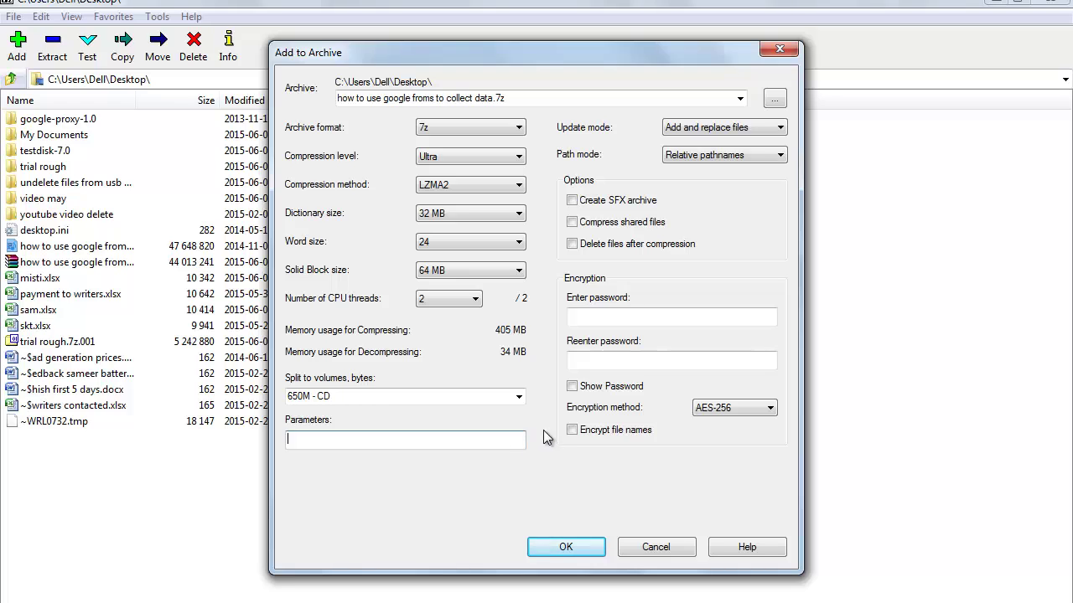
Check the available update modes and switch the SFX archive, shared-file compression and delete-after-compression options on and back off.
left_click(754, 134)
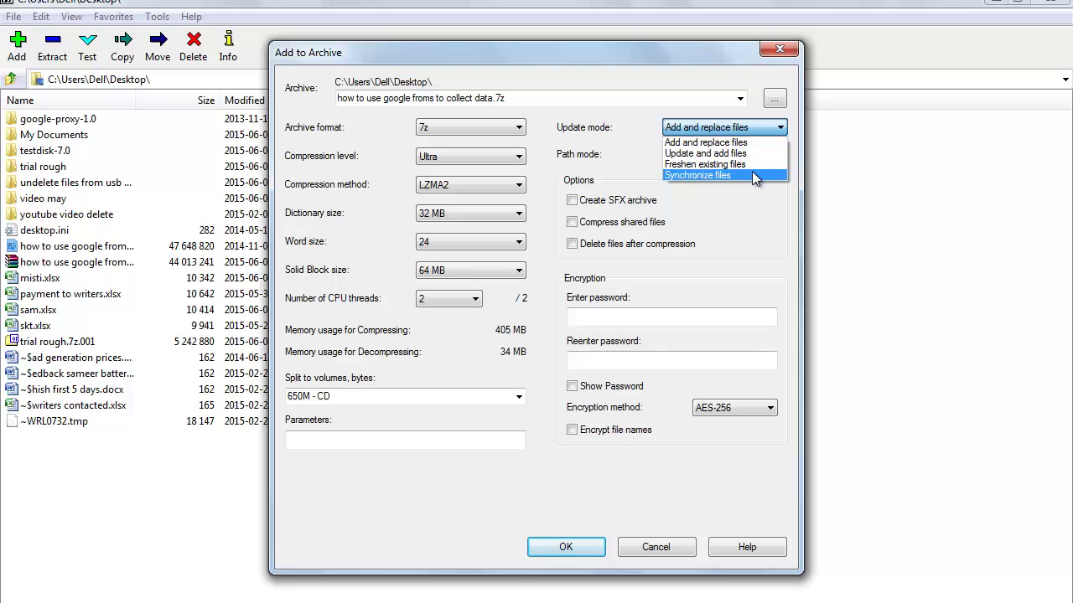
key("Escape")
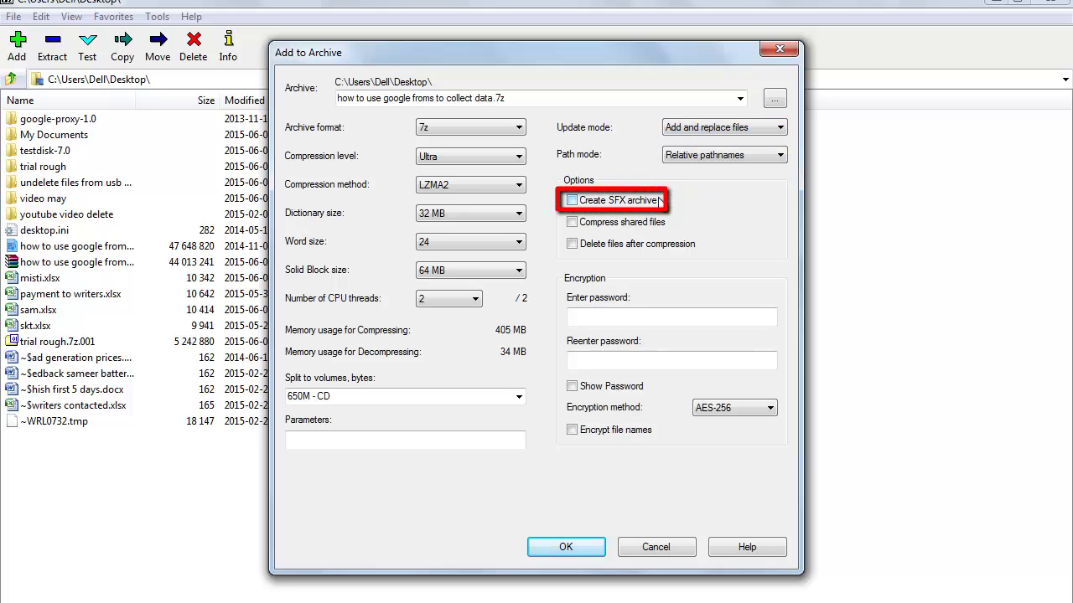
left_click(589, 206)
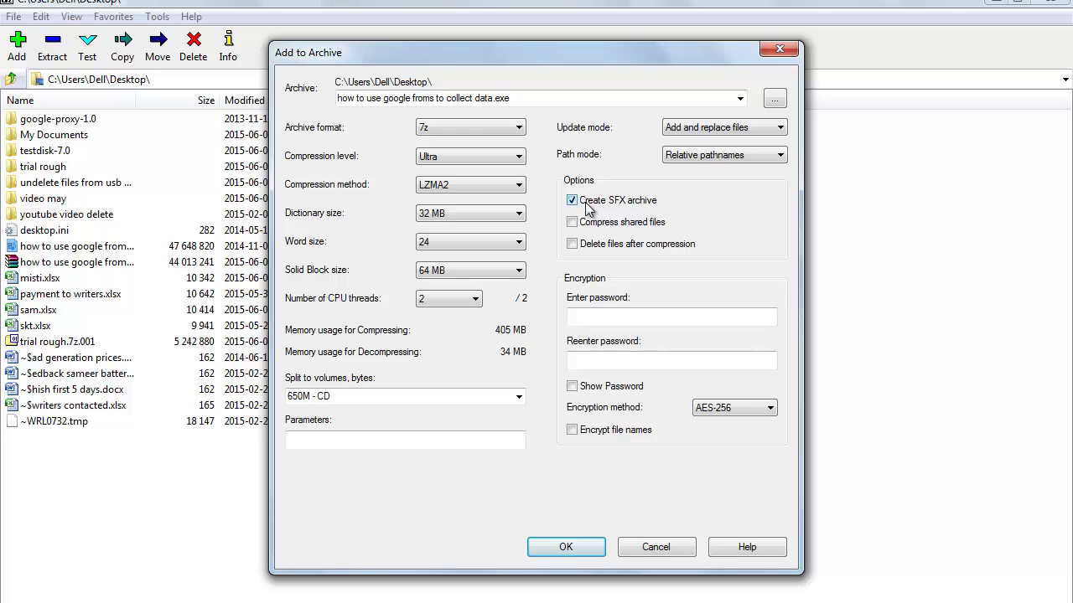
left_click(587, 208)
left_click(572, 222)
left_click(571, 222)
left_click(572, 243)
left_click(572, 244)
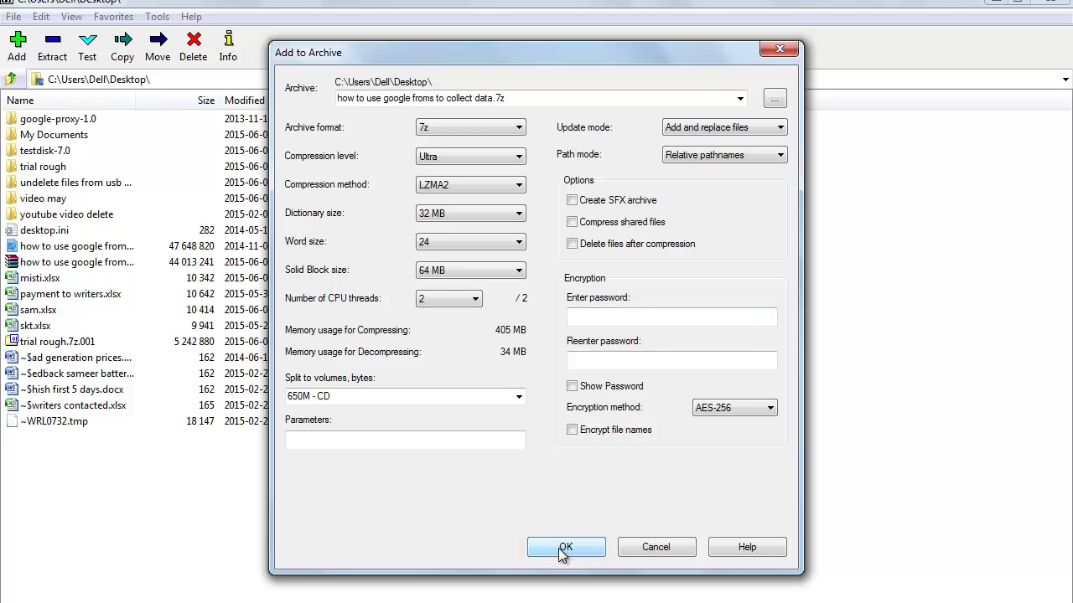
Try bzip2 and gzip in turn as the archive format for the video file.
left_click(498, 126)
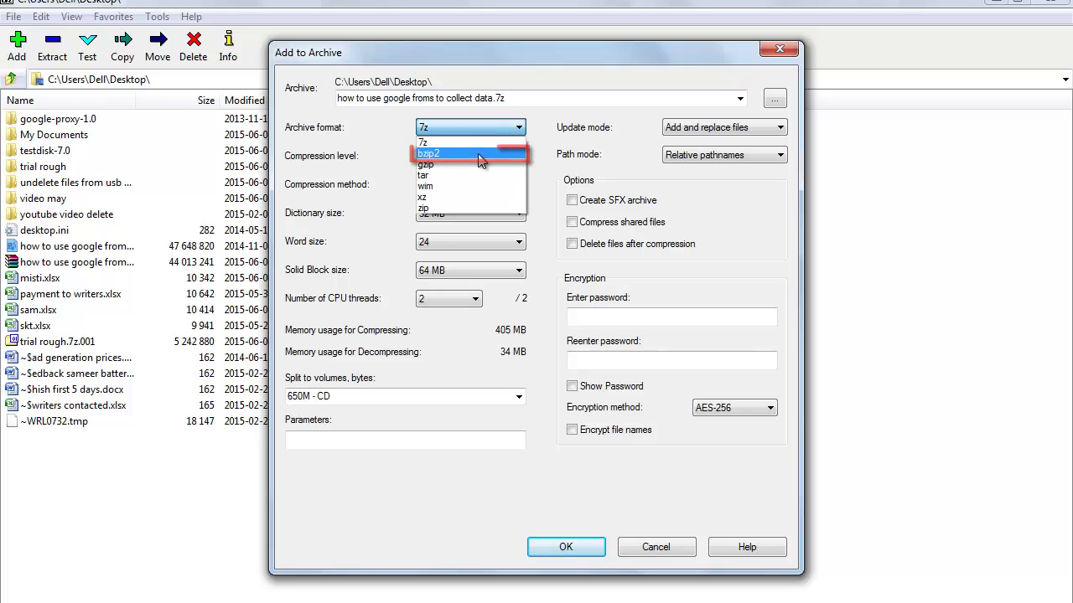
left_click(478, 154)
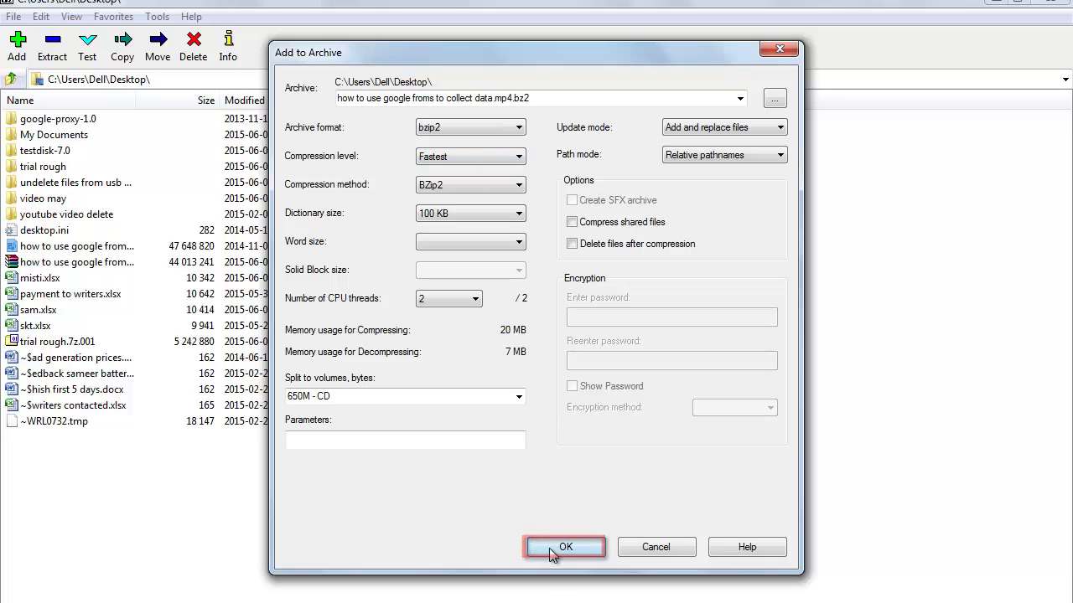
left_click(509, 131)
left_click(504, 166)
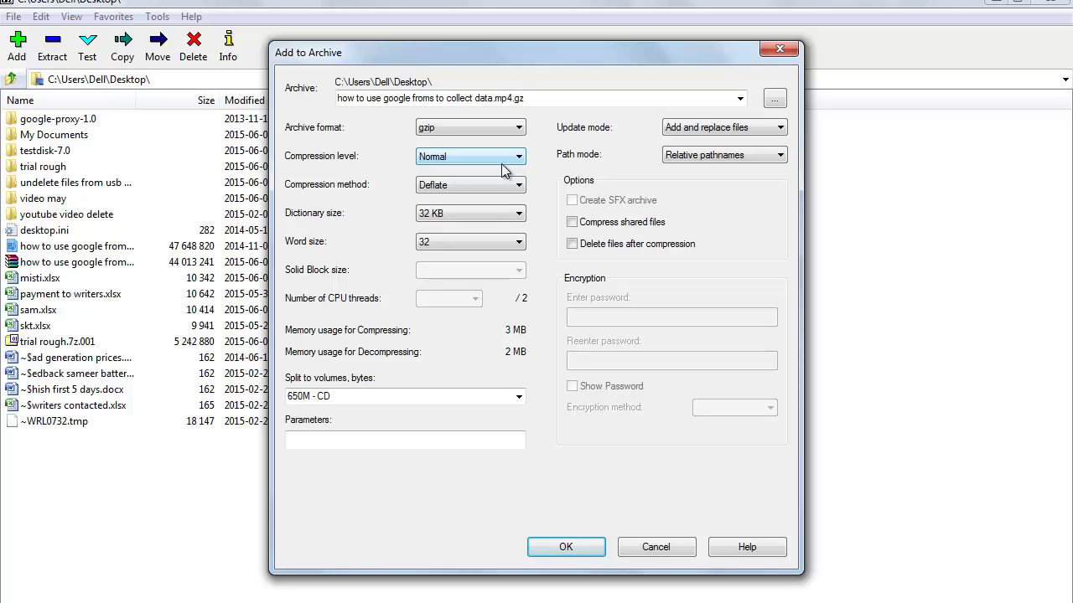
Check the compression method, dictionary size and word size choices offered for the gzip format.
left_click(502, 186)
left_click(501, 193)
left_click(497, 215)
left_click(497, 215)
left_click(493, 244)
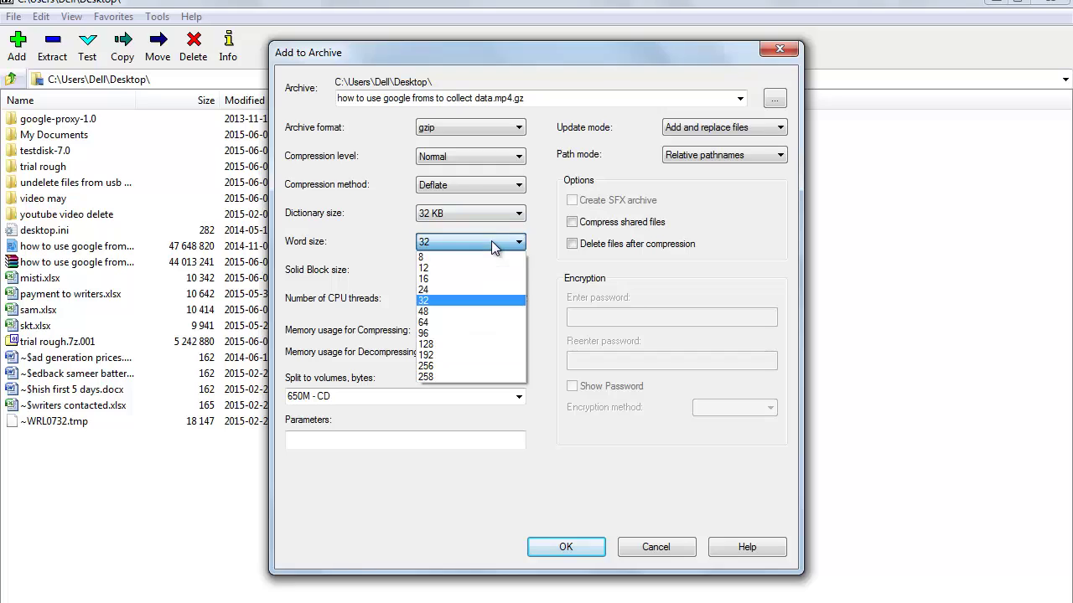
left_click(493, 244)
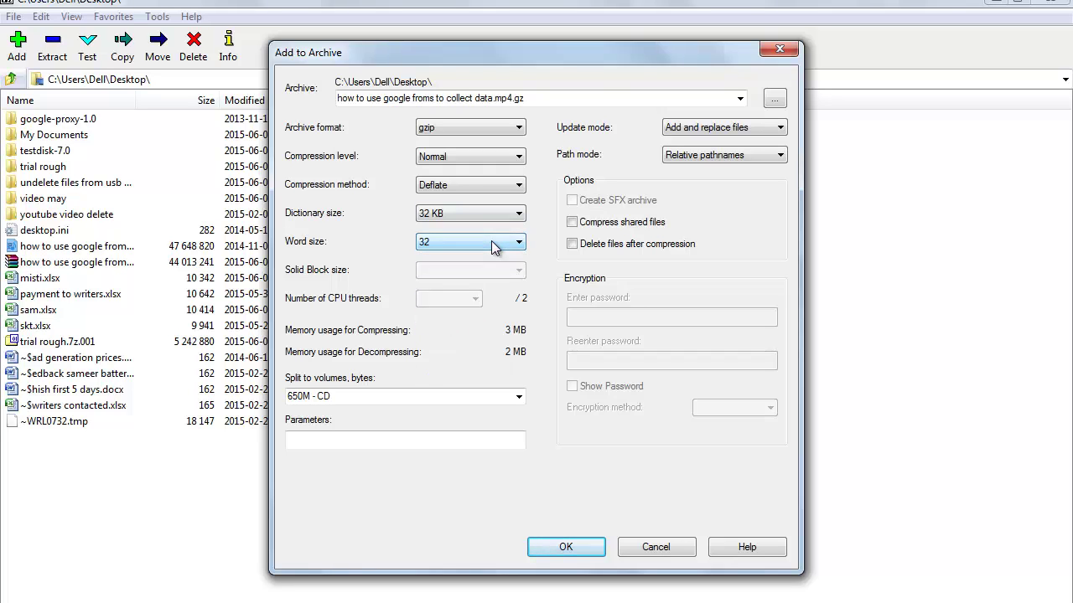
Change the archive format to tar, switching Store symbolic links on and off and enabling Store hard links.
left_click(516, 128)
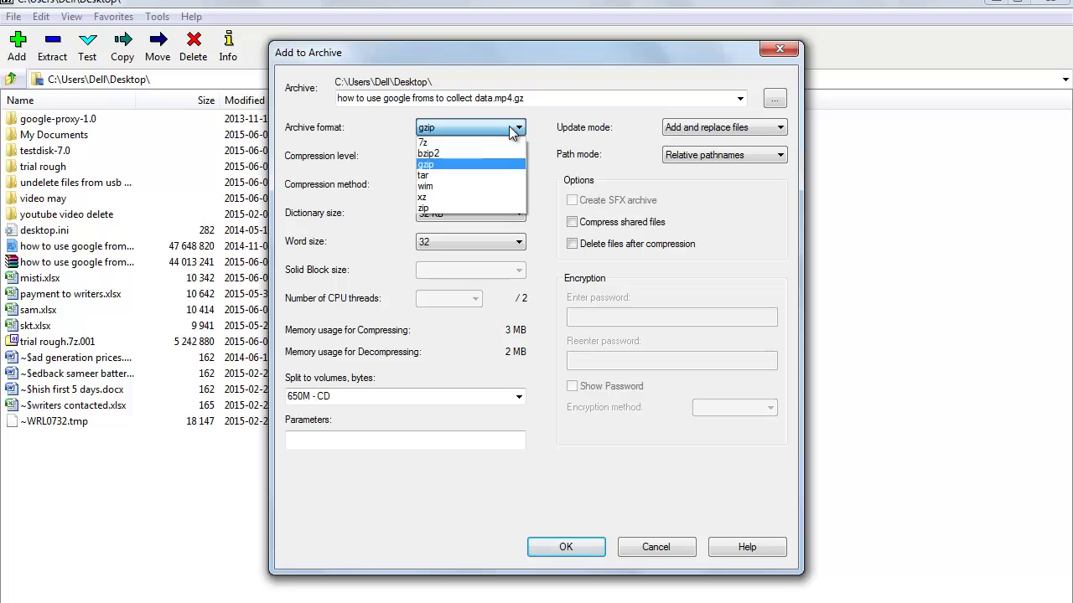
left_click(486, 176)
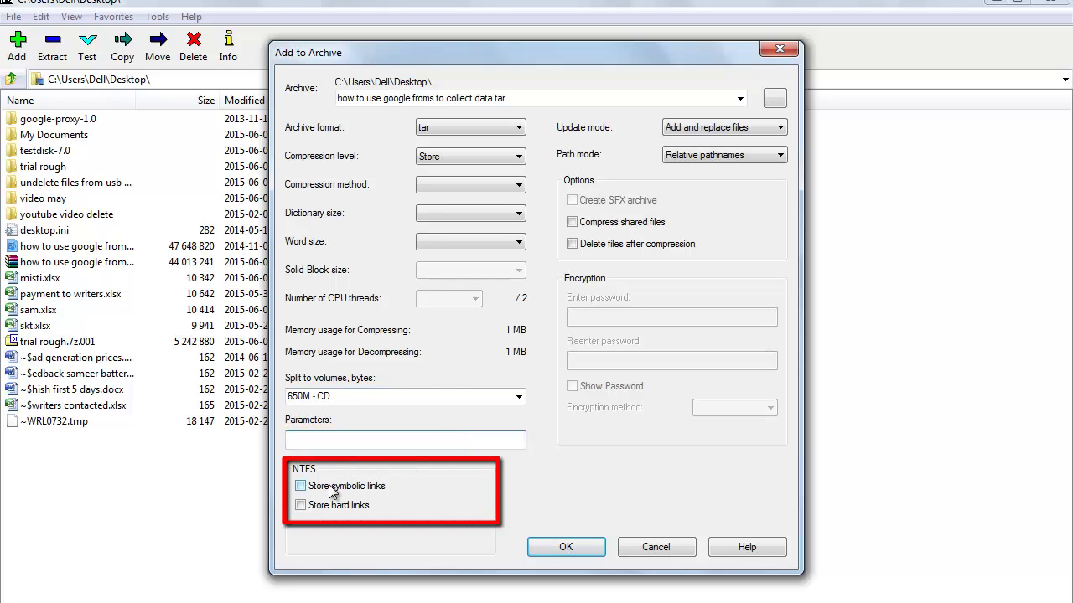
left_click(301, 486)
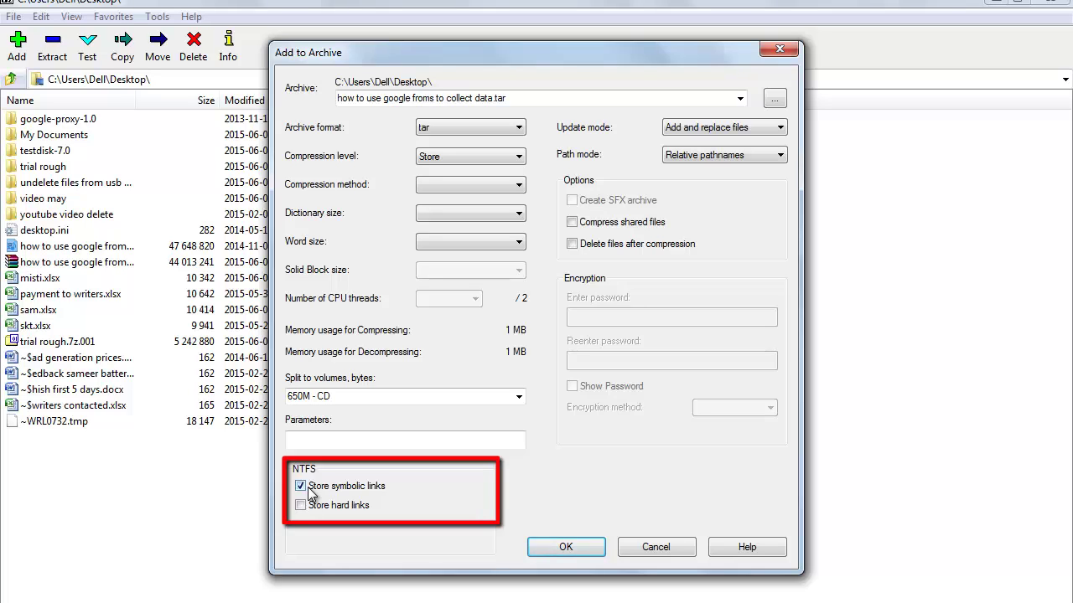
left_click(307, 490)
left_click(301, 508)
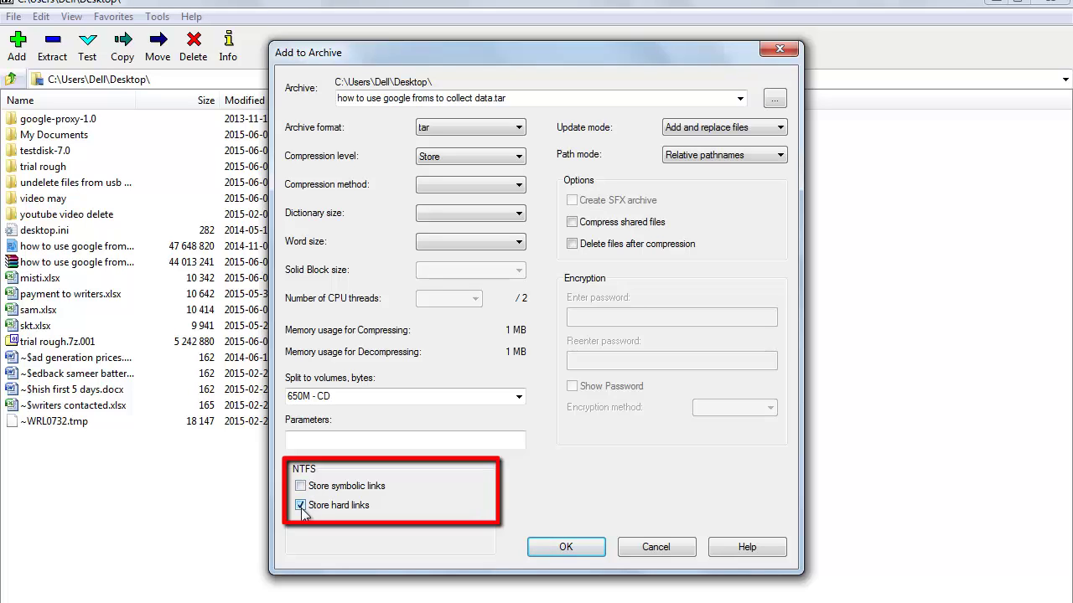
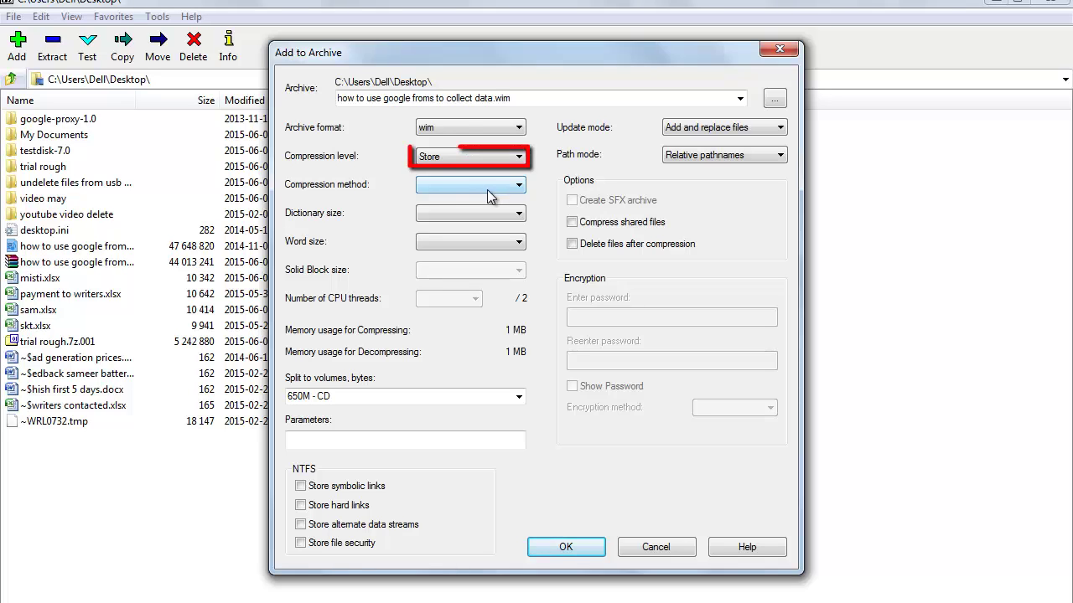
Check the compression levels available for the wim format, leaving Store selected and the parameters empty.
left_click(490, 158)
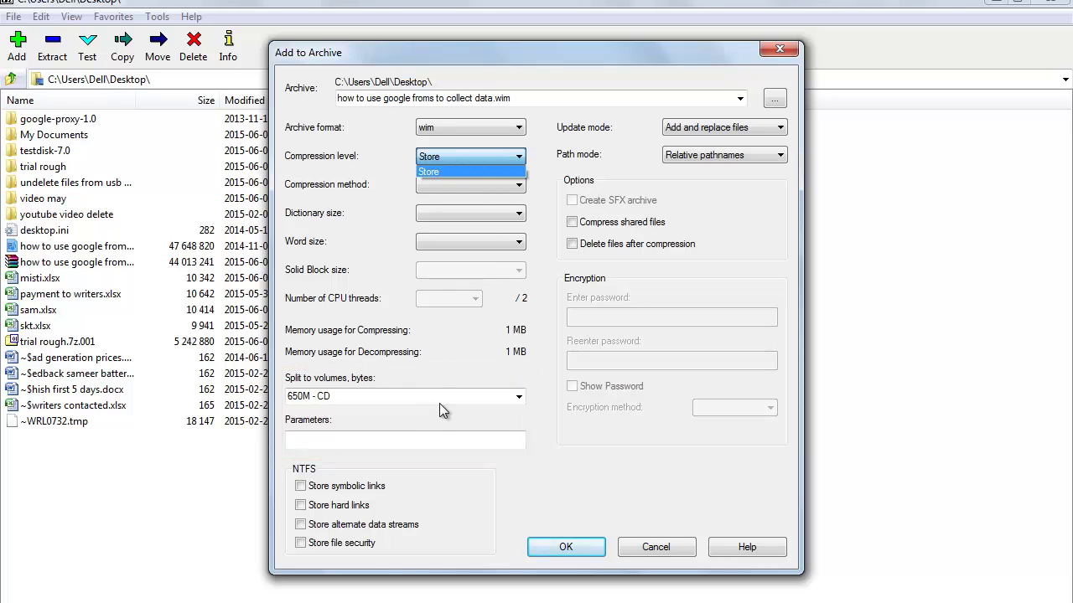
left_click(438, 434)
left_click(438, 438)
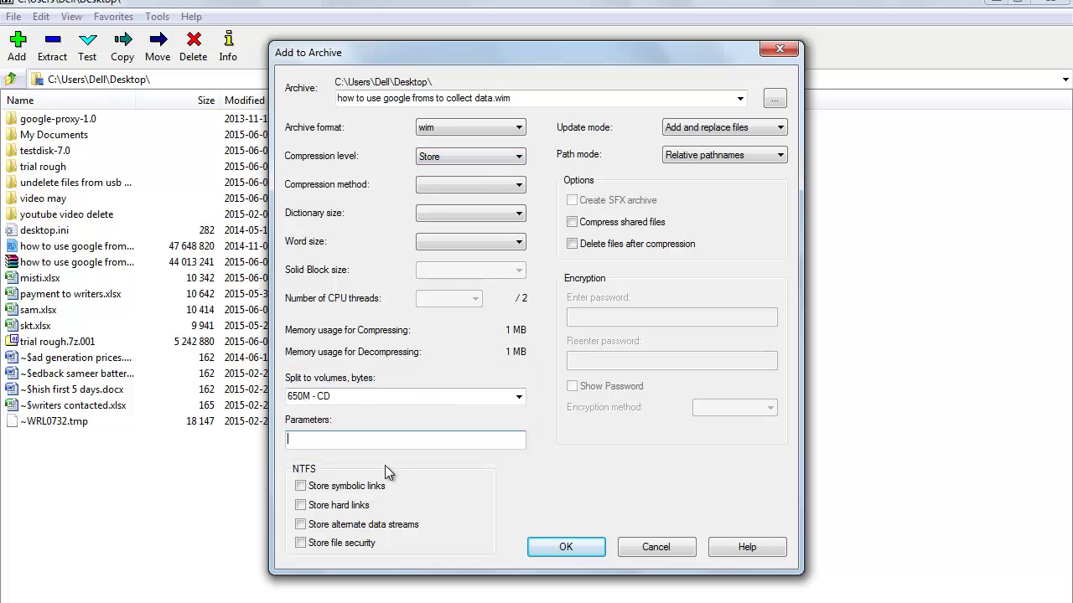
Switch the symbolic links, hard links and alternate data streams options on and back off, and enable Store file security.
left_click(301, 487)
left_click(301, 487)
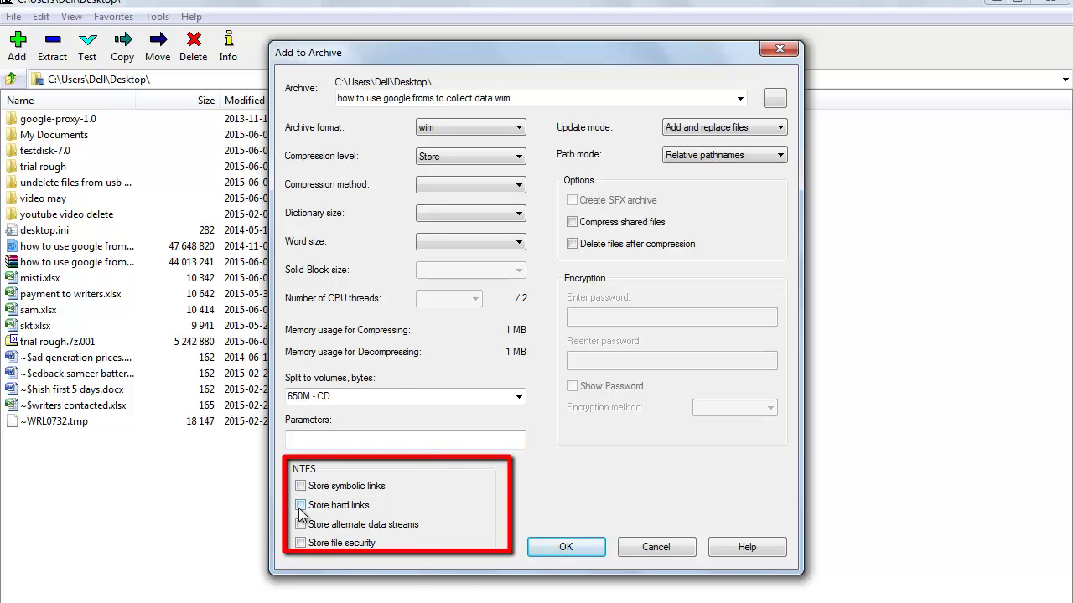
left_click(300, 505)
left_click(299, 507)
left_click(300, 526)
left_click(301, 525)
left_click(301, 543)
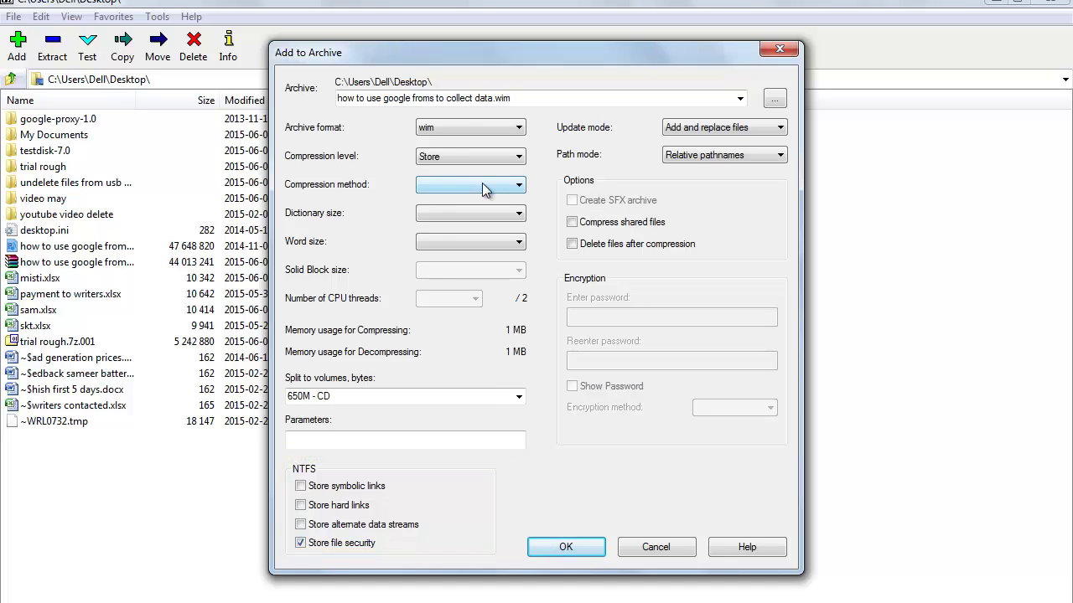
Change the archive format to xz.
left_click(507, 131)
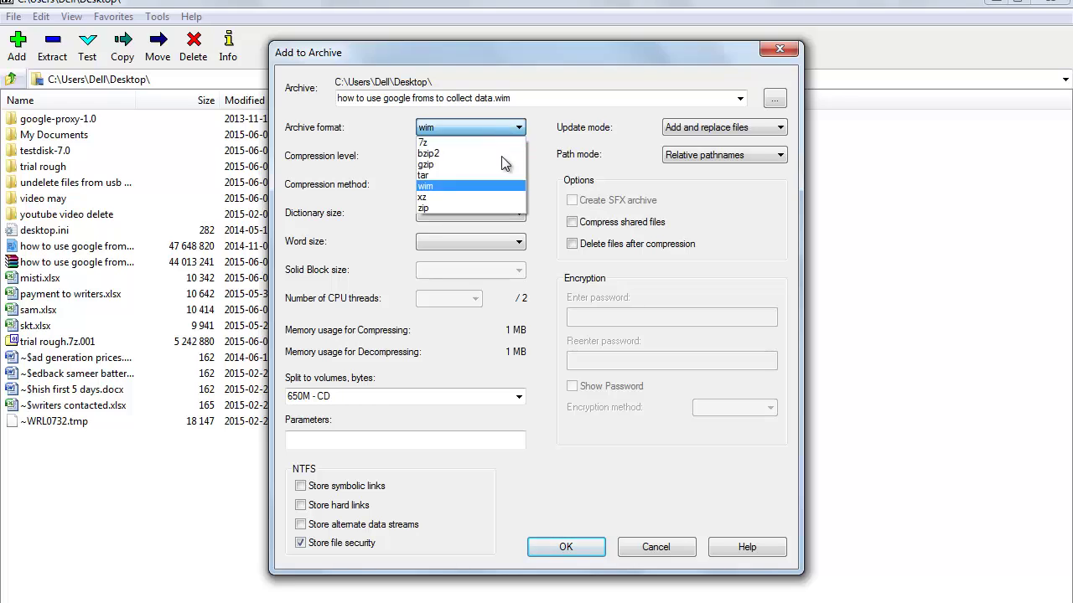
left_click(498, 198)
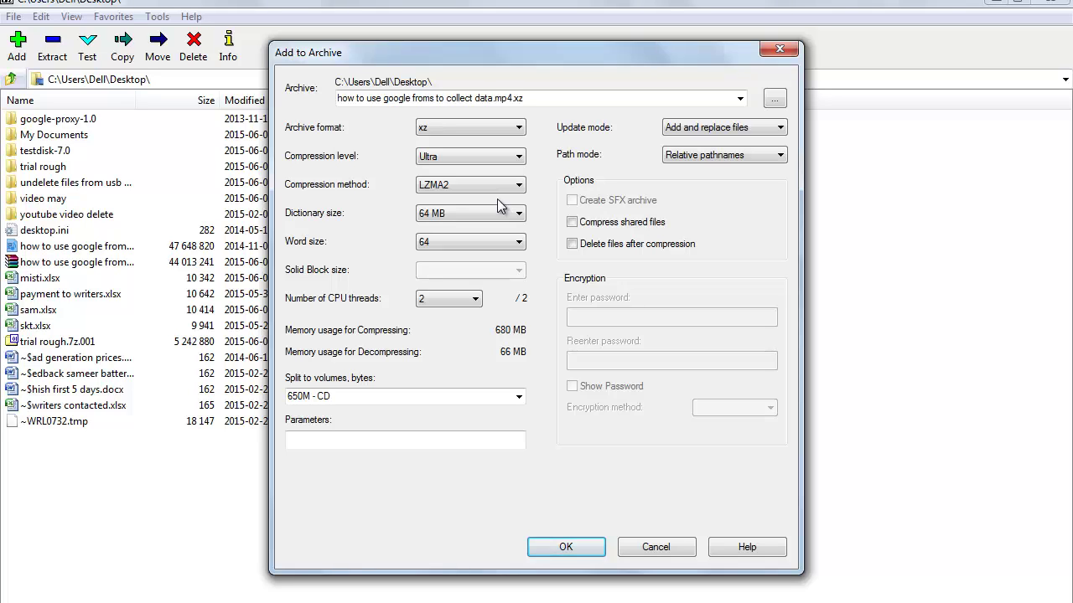
Set the archive format to zip and move the Add to Archive dialog aside to uncover the file list.
left_click(500, 133)
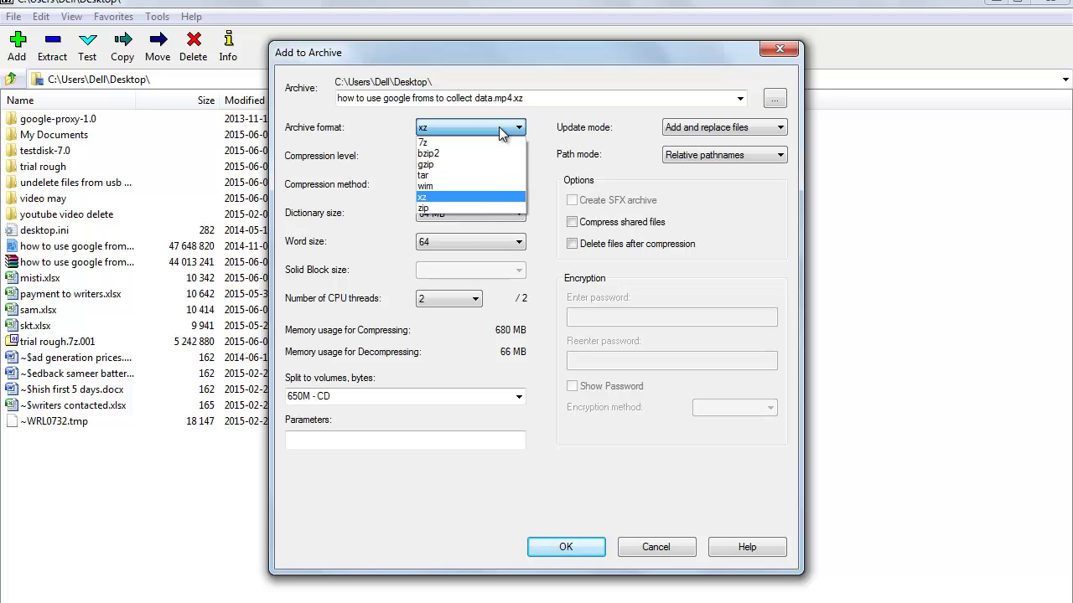
left_click(479, 208)
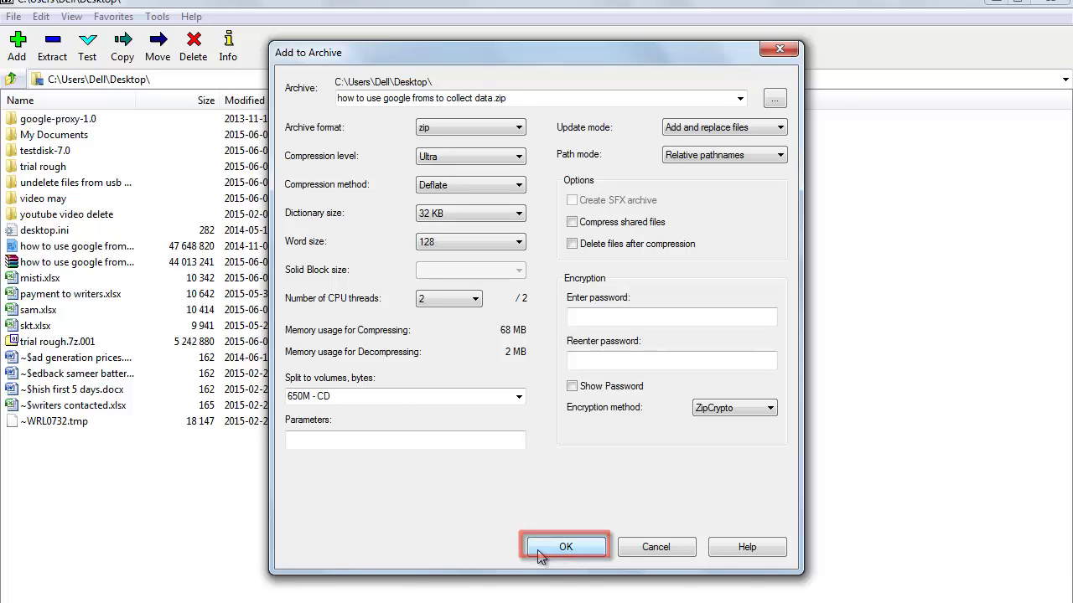
left_click_drag(415, 57, 357, 54)
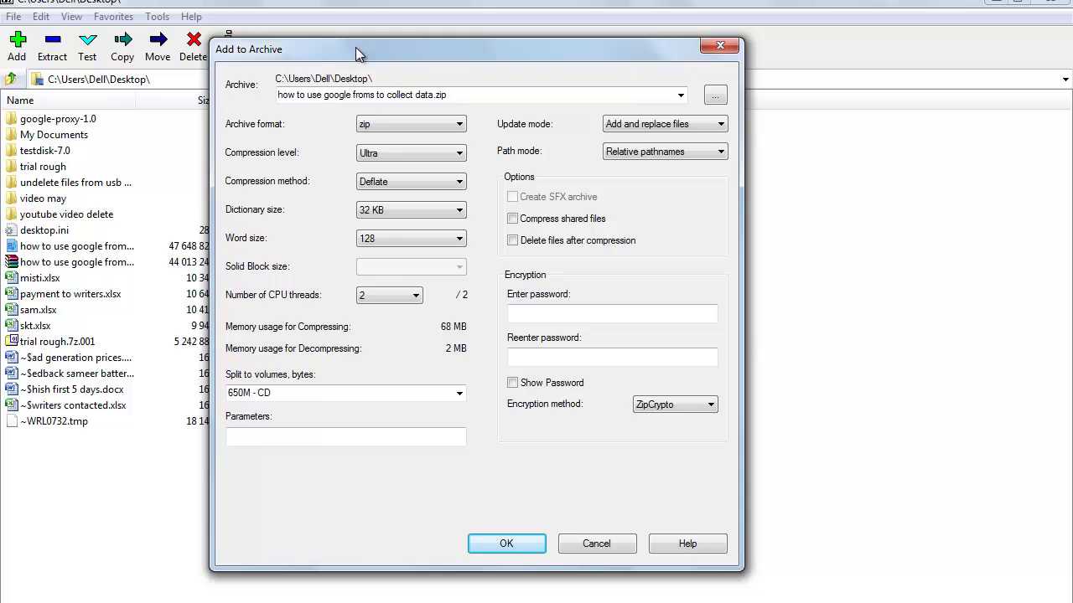
left_click_drag(356, 54, 558, 84)
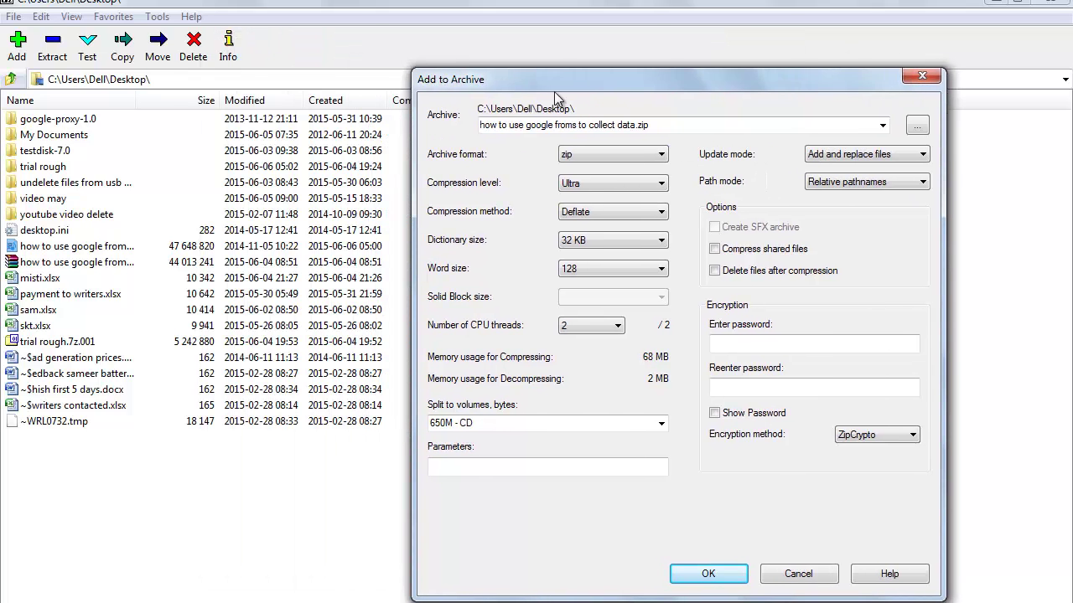